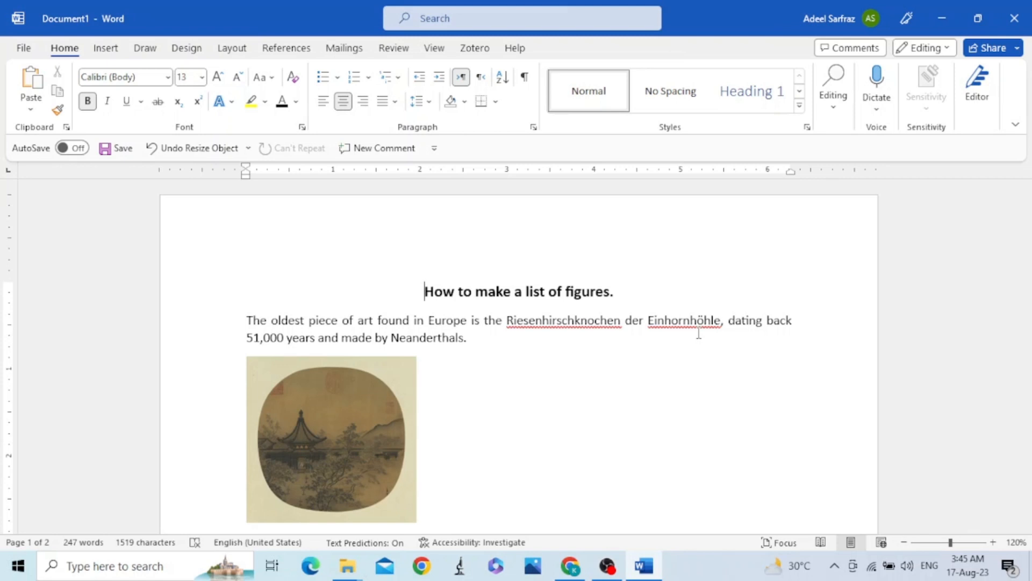
Insert the caption label "Figure 1:" before the "Chinese painting by Song dynasty" text under the first picture.
scroll(699, 333, "down", 2)
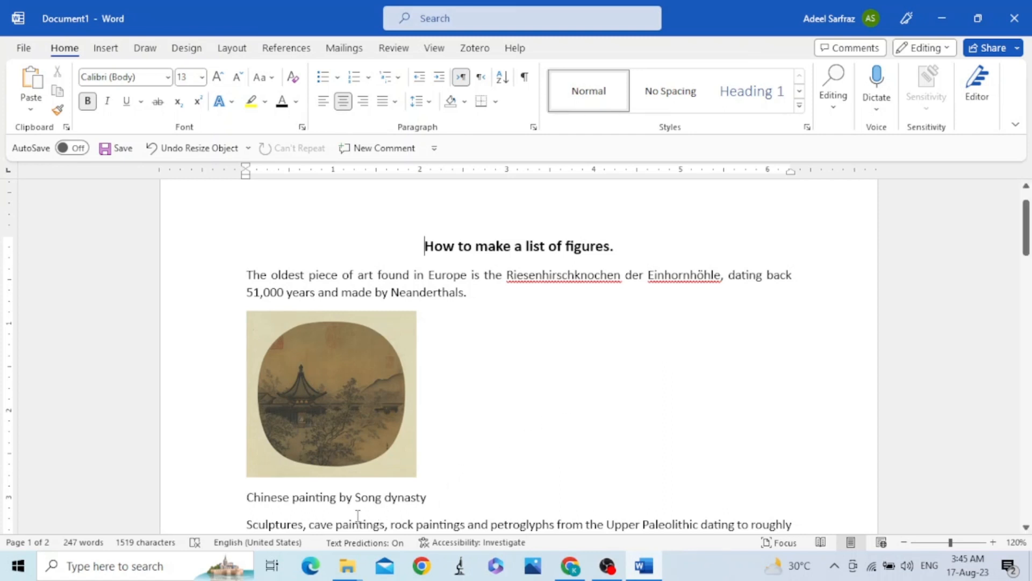
left_click(240, 496)
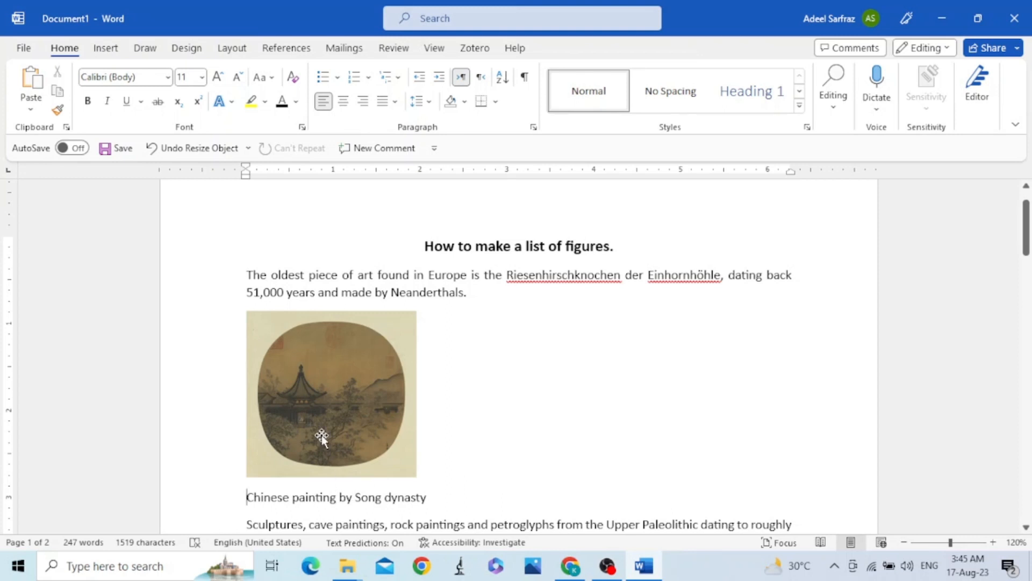
left_click(279, 53)
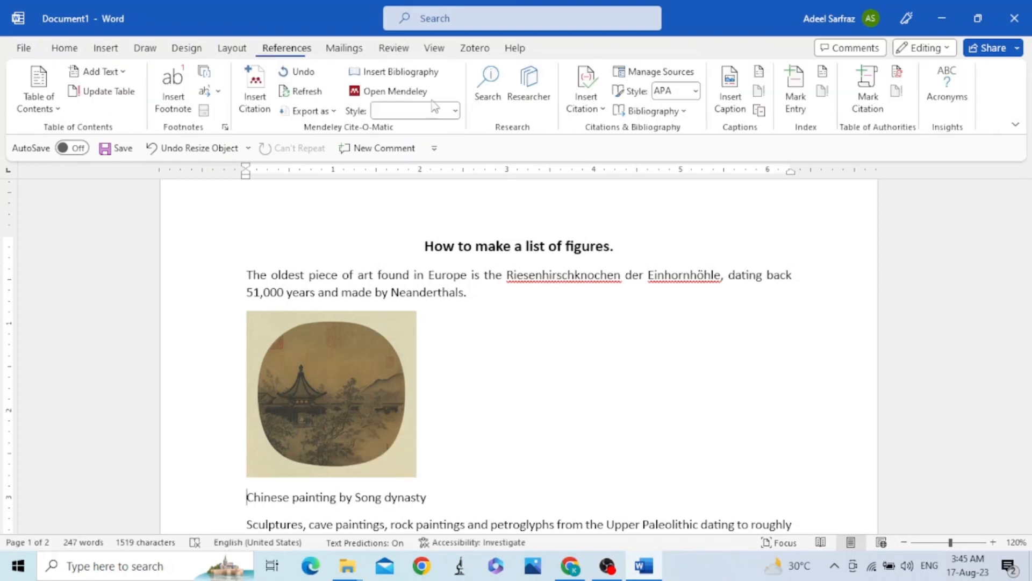
left_click(731, 99)
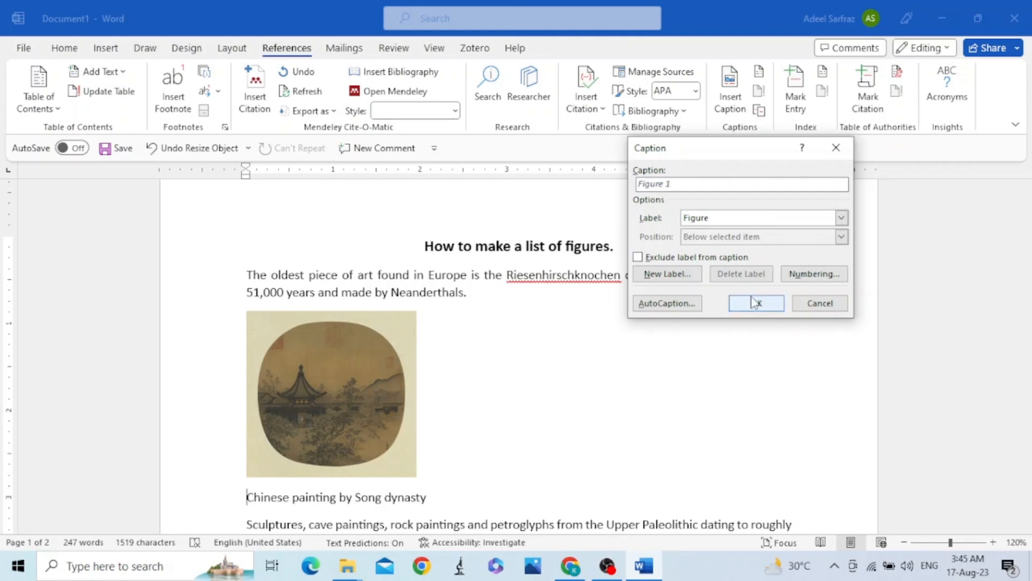
type(".")
type(":")
left_click(756, 306)
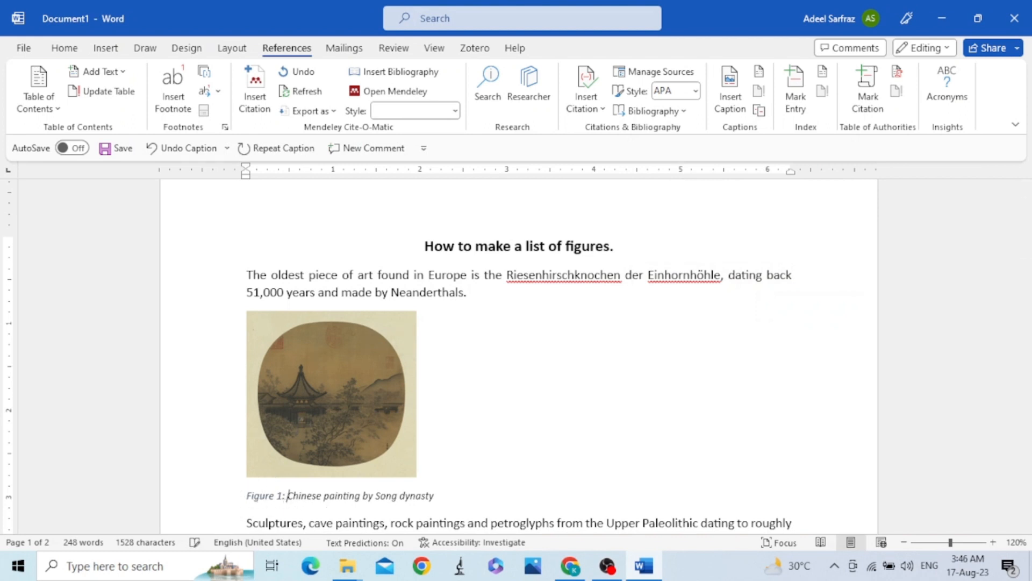
Insert the caption label "Figure 2:" before the "20th-century bottle" description under the vase picture.
scroll(386, 465, "down", 5)
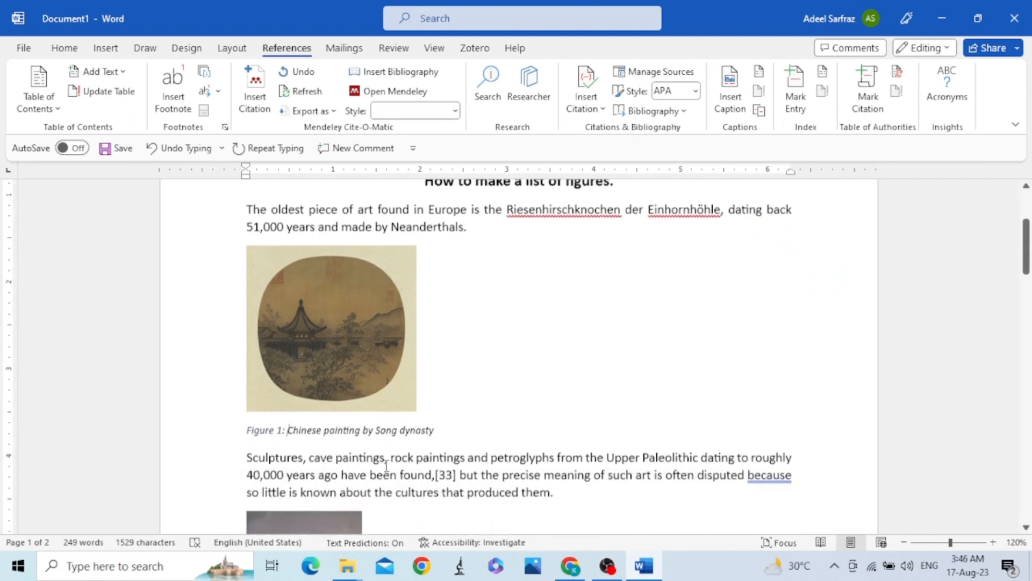
scroll(386, 465, "down", 2)
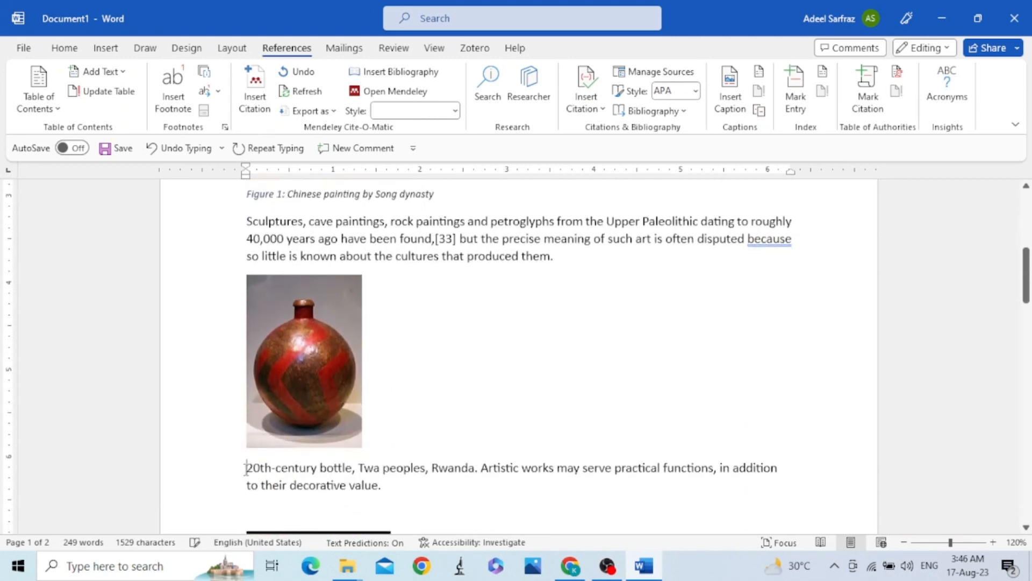
left_click(246, 468)
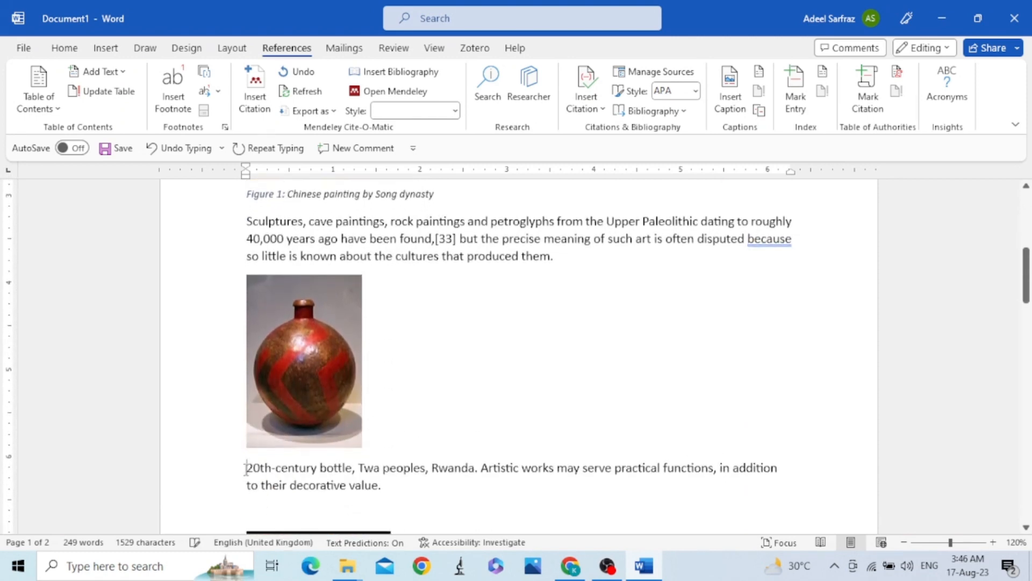
left_click(729, 102)
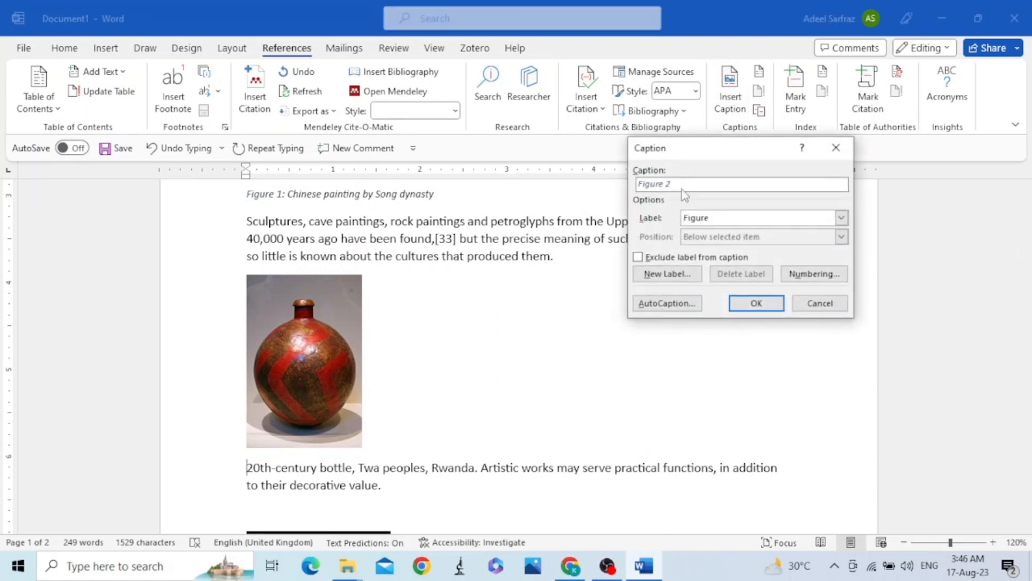
left_click(748, 296)
Insert the caption label "Figure 3:" before the "Back of a Renaissance oval basin or dish" text under the plate picture.
scroll(571, 392, "down", 2)
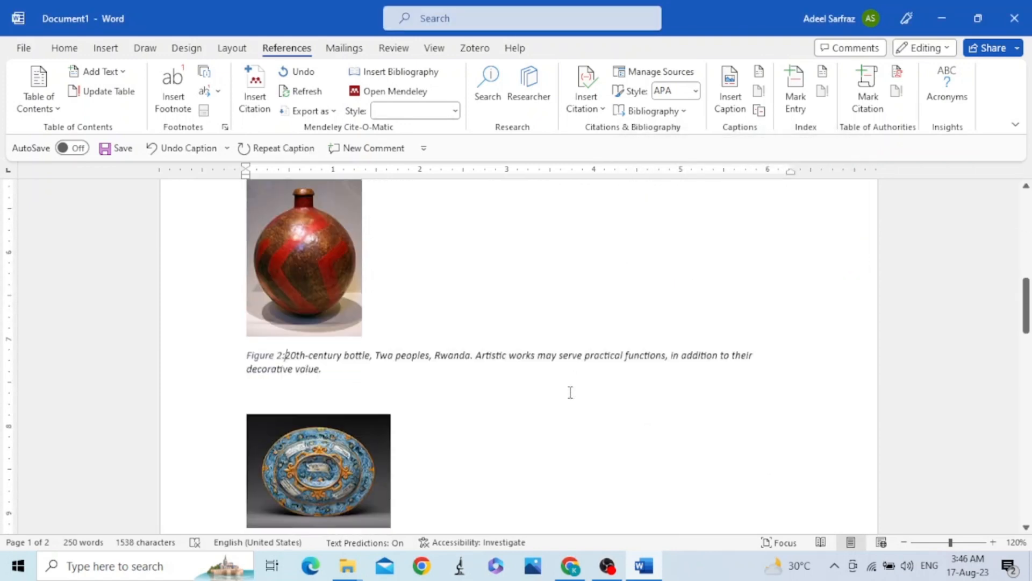
scroll(570, 393, "down", 2)
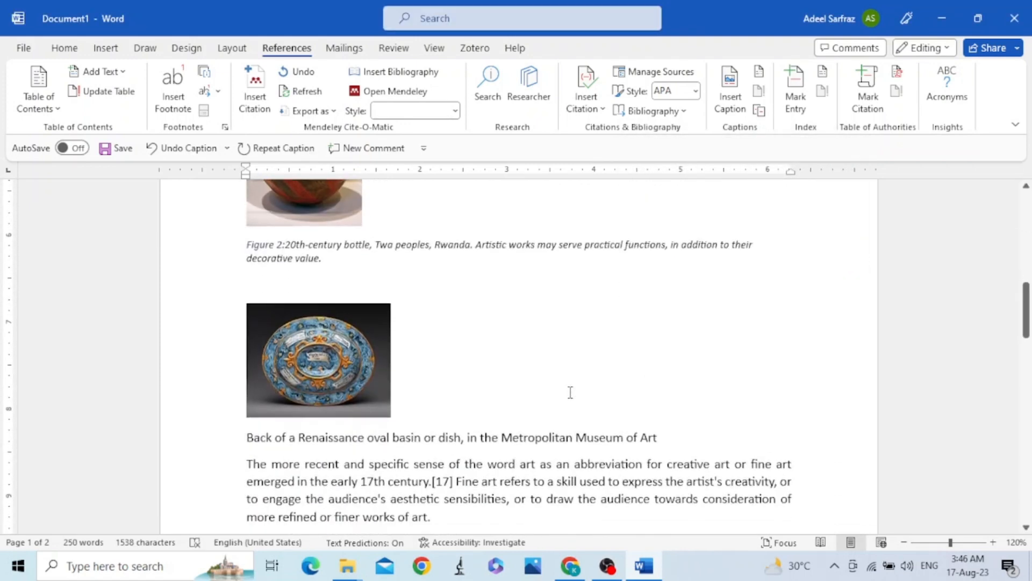
left_click(246, 434)
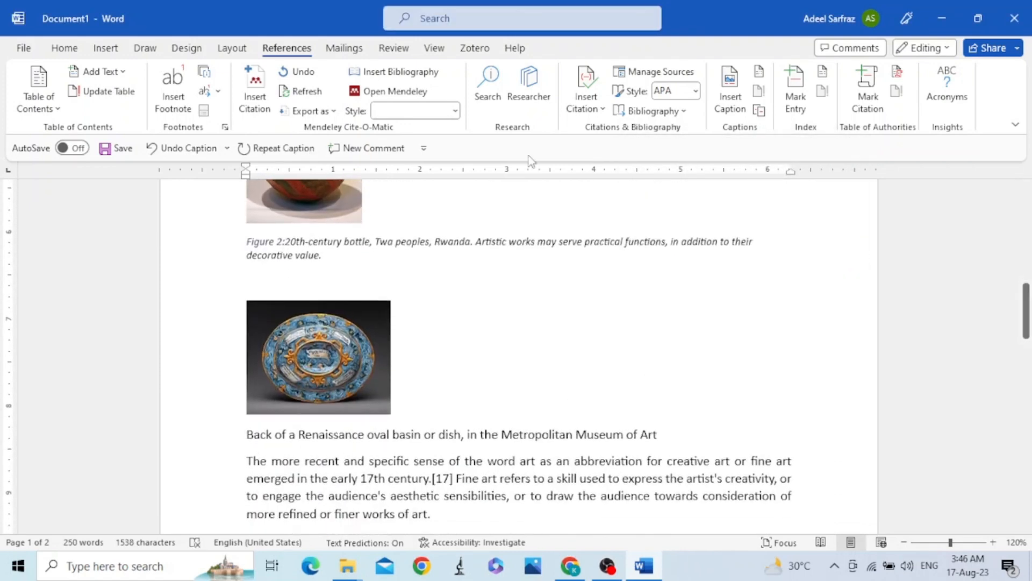
left_click(726, 108)
type(":")
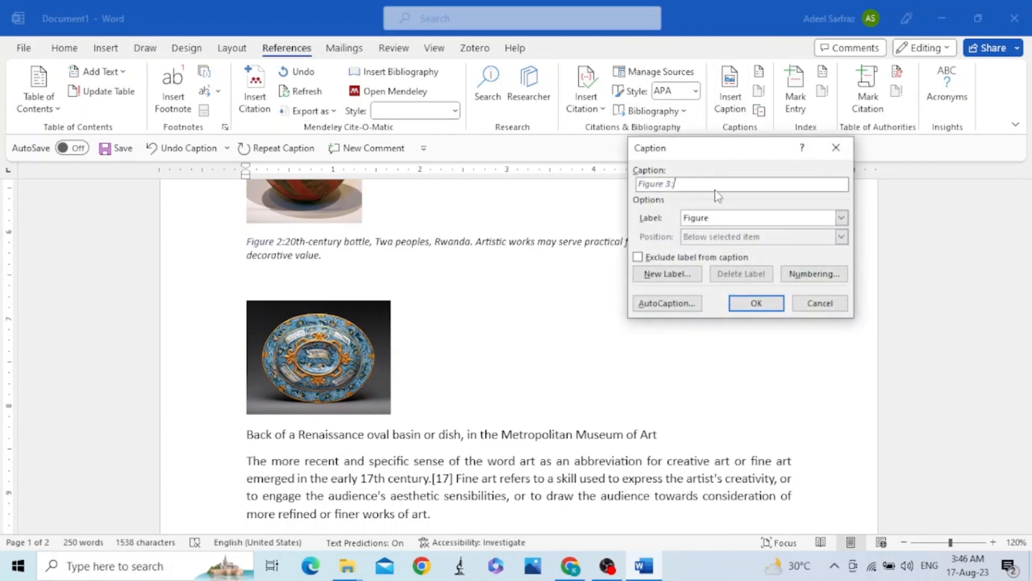
left_click(757, 303)
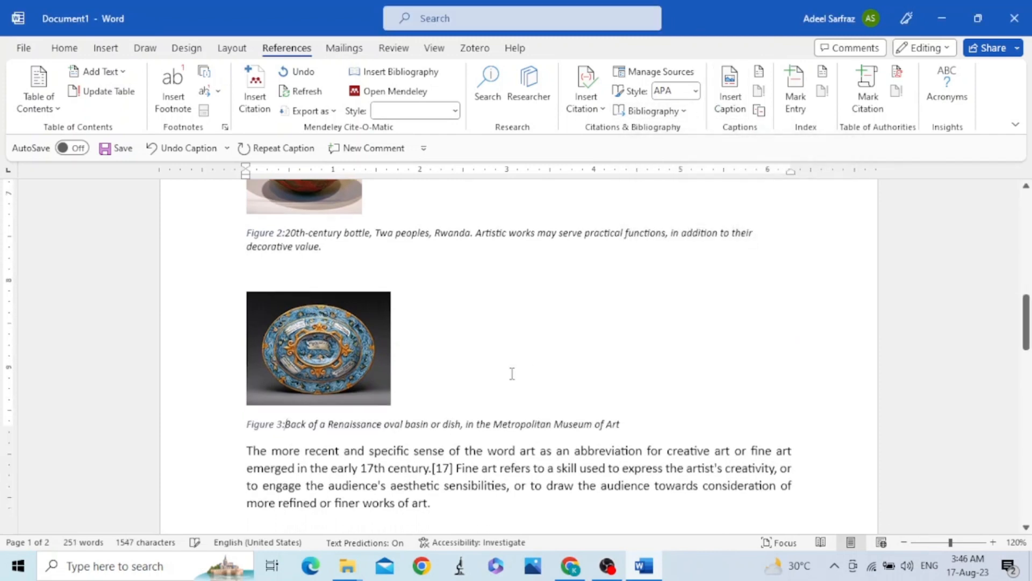
Insert the caption label "Figure 4:" before the "Löwenmensch figurine" description under the statue picture.
scroll(510, 371, "down", 10)
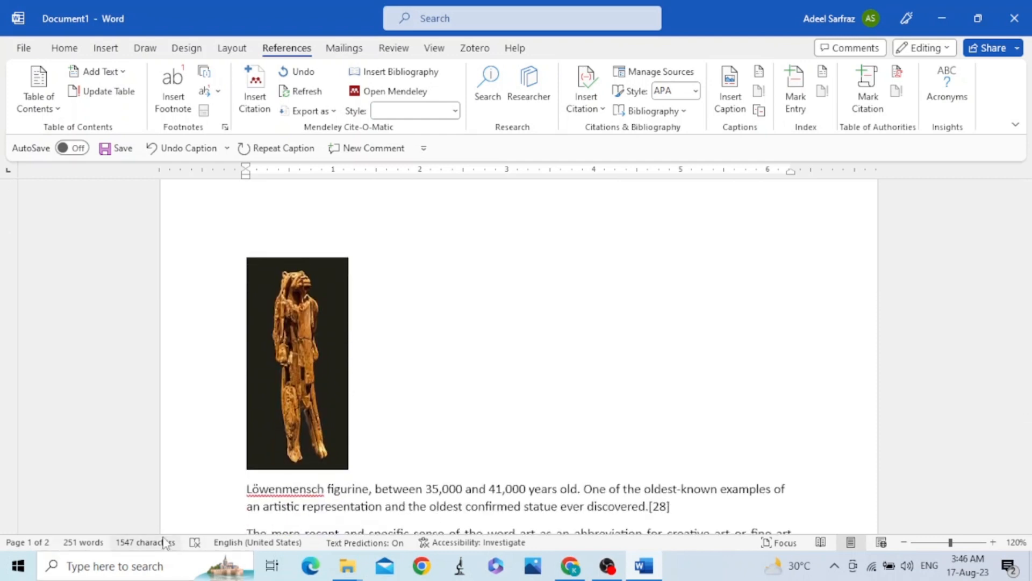
left_click(241, 490)
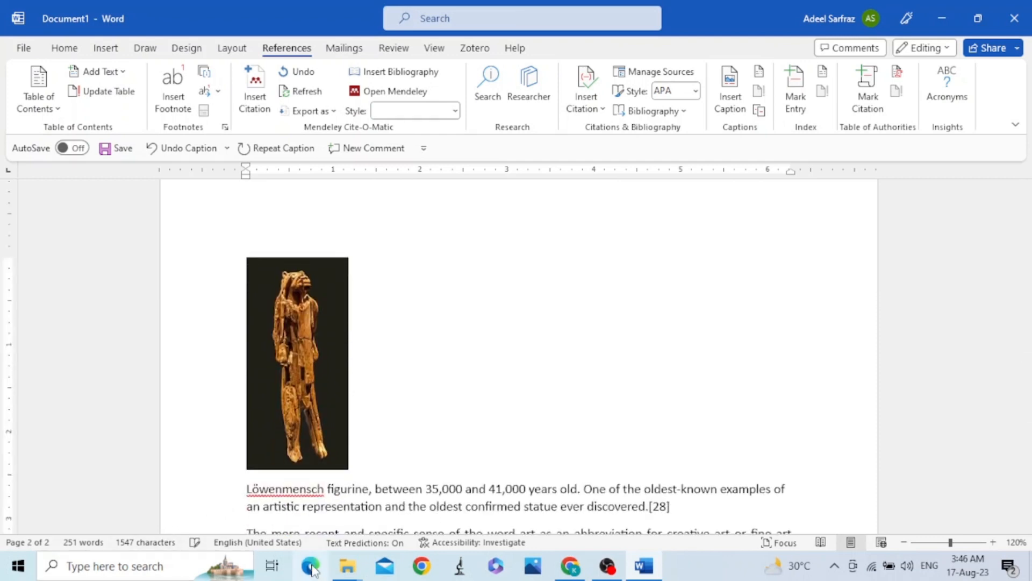
left_click(730, 91)
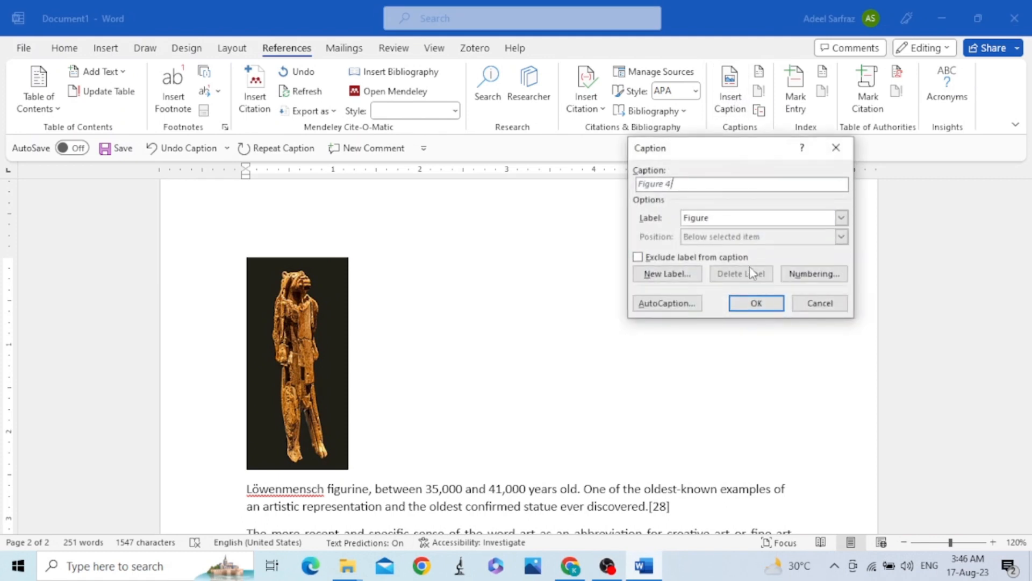
type(":")
left_click(768, 305)
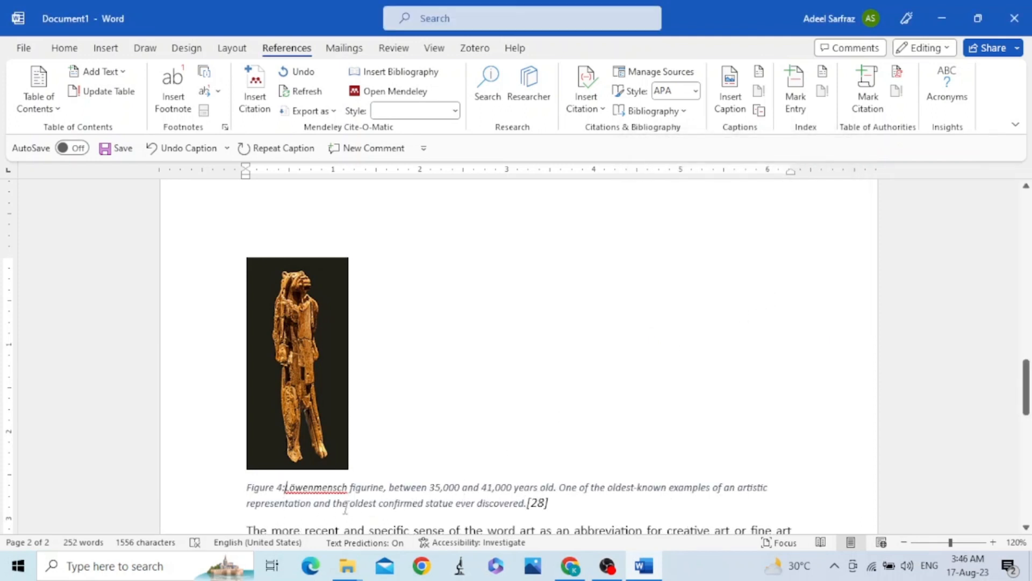
Modify the Caption style used by the figure captions, setting its font size to 11.
scroll(448, 478, "down", 1)
scroll(448, 476, "down", 1)
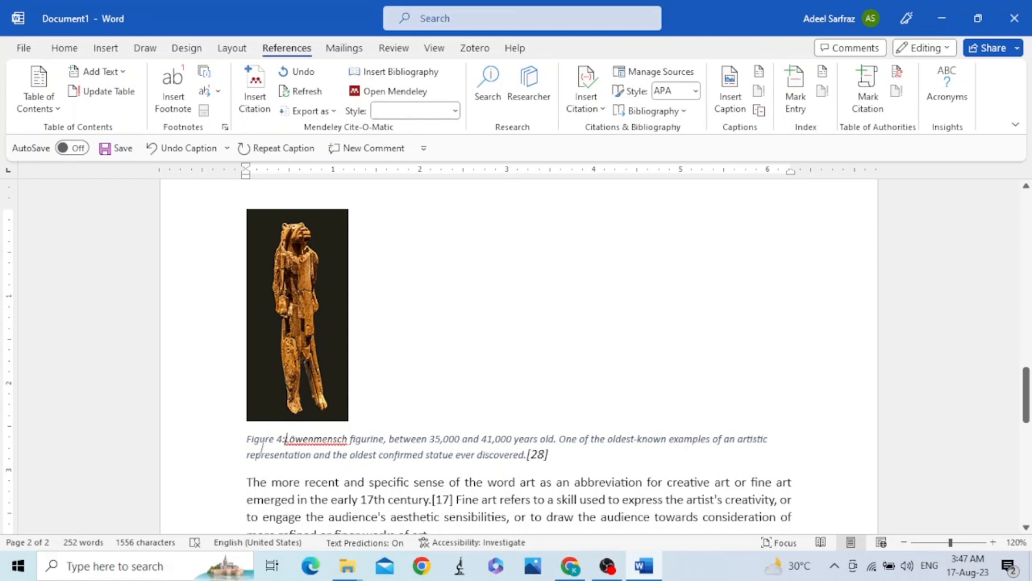
left_click(228, 448)
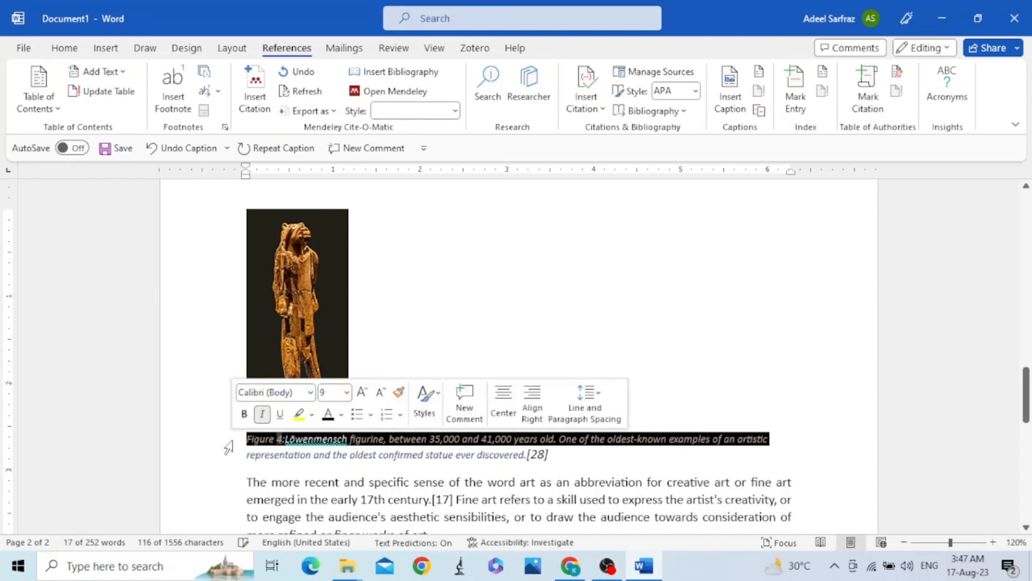
left_click(280, 443)
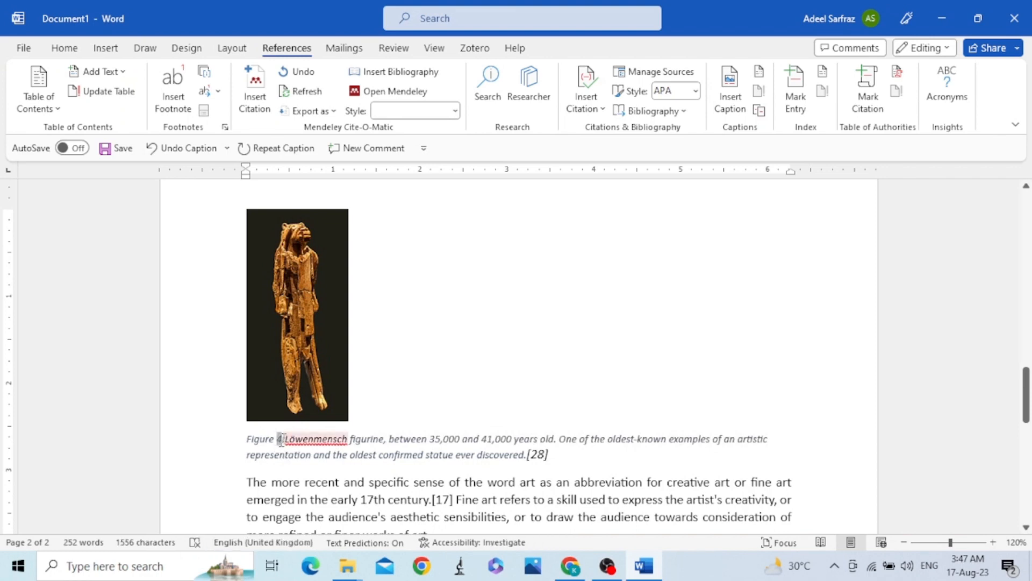
left_click(65, 49)
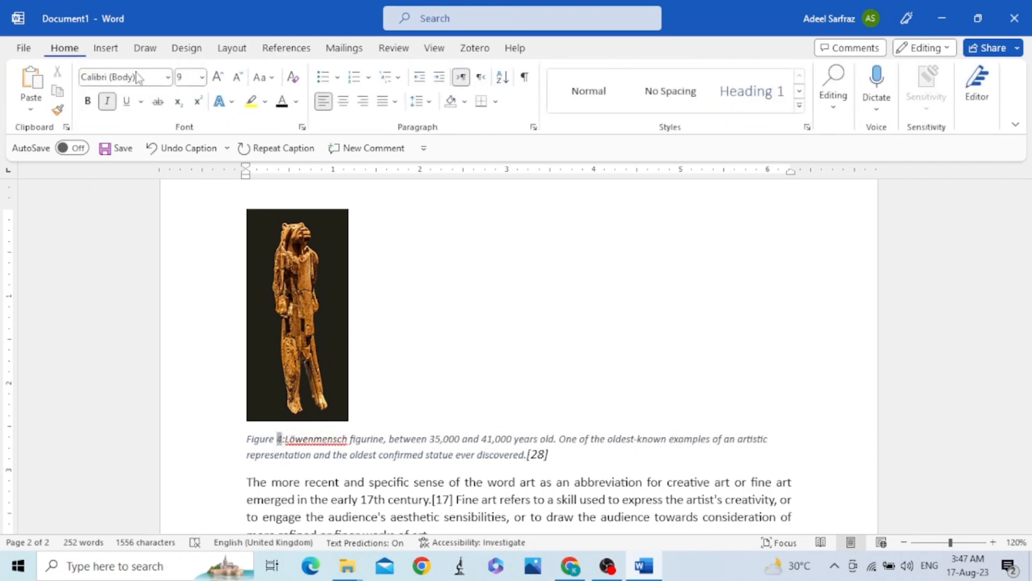
left_click(799, 106)
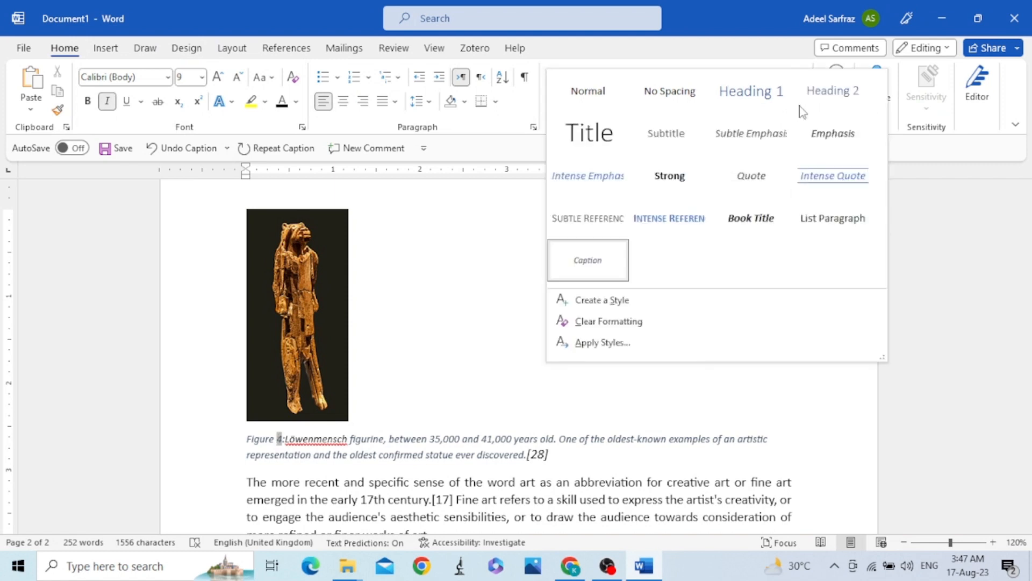
right_click(592, 265)
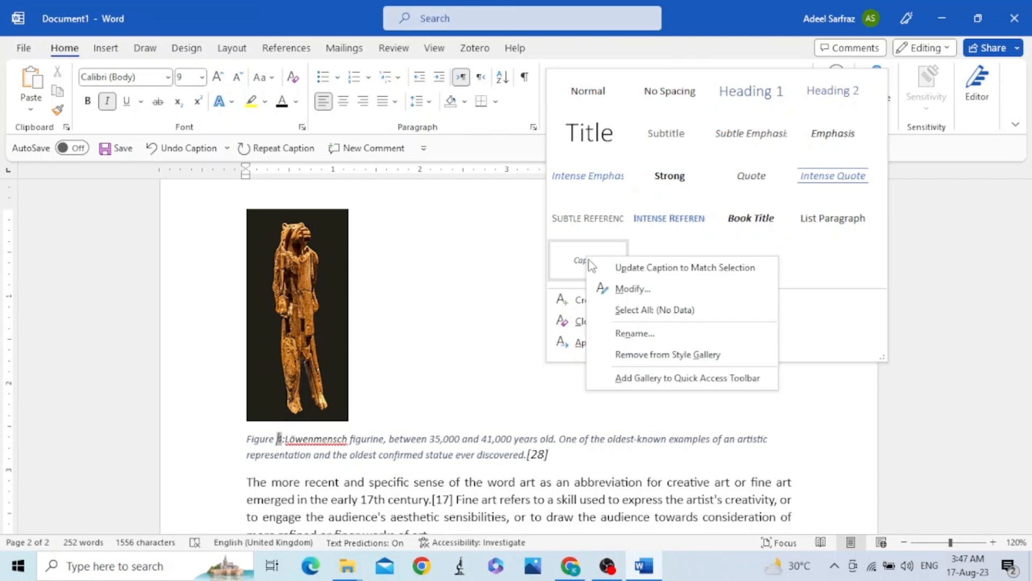
left_click(659, 293)
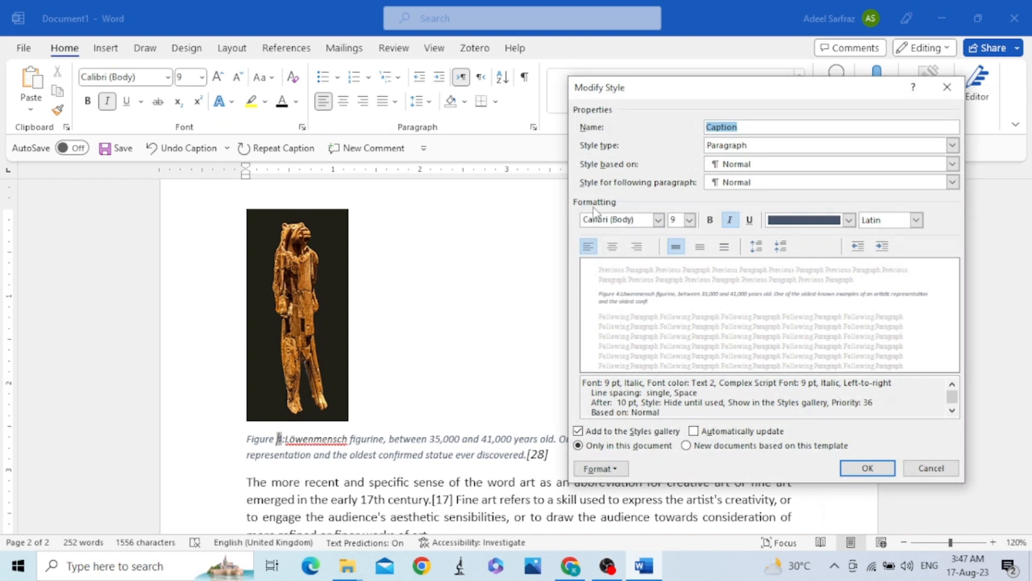
left_click(658, 221)
left_click(658, 221)
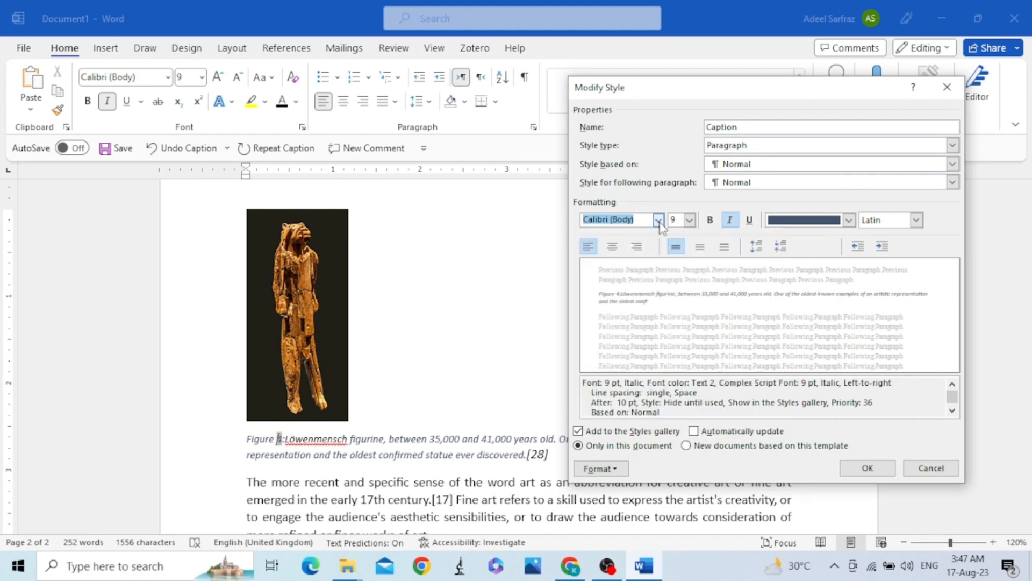
left_click(691, 222)
left_click(679, 268)
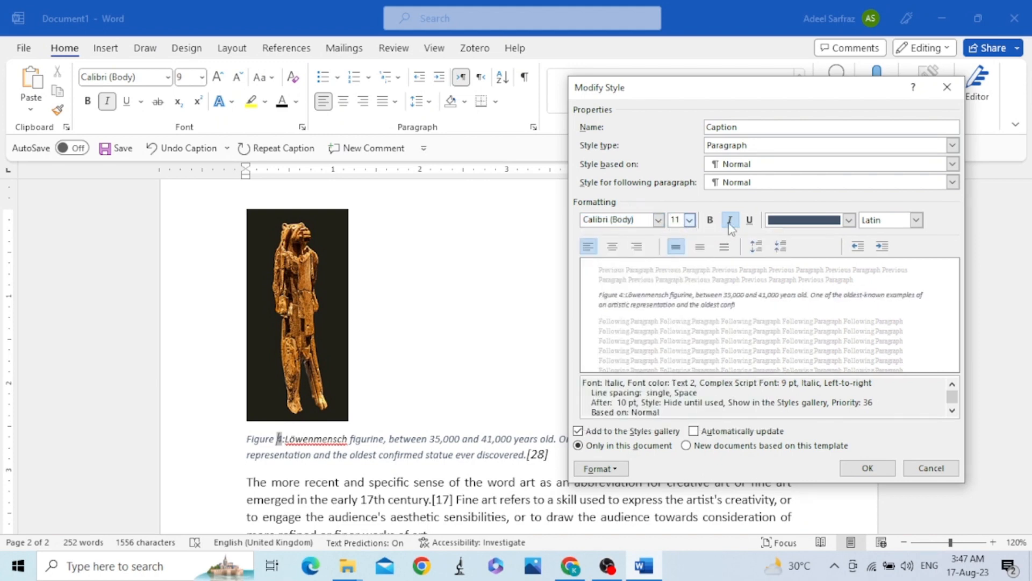
Set the Caption style's font color to Automatic and apply the style changes.
left_click(826, 226)
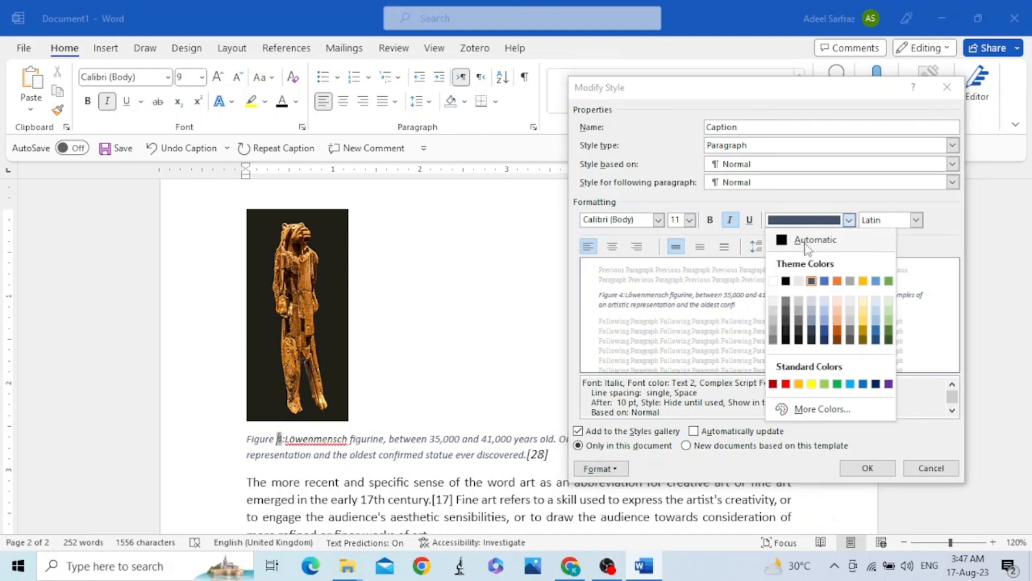
left_click(808, 246)
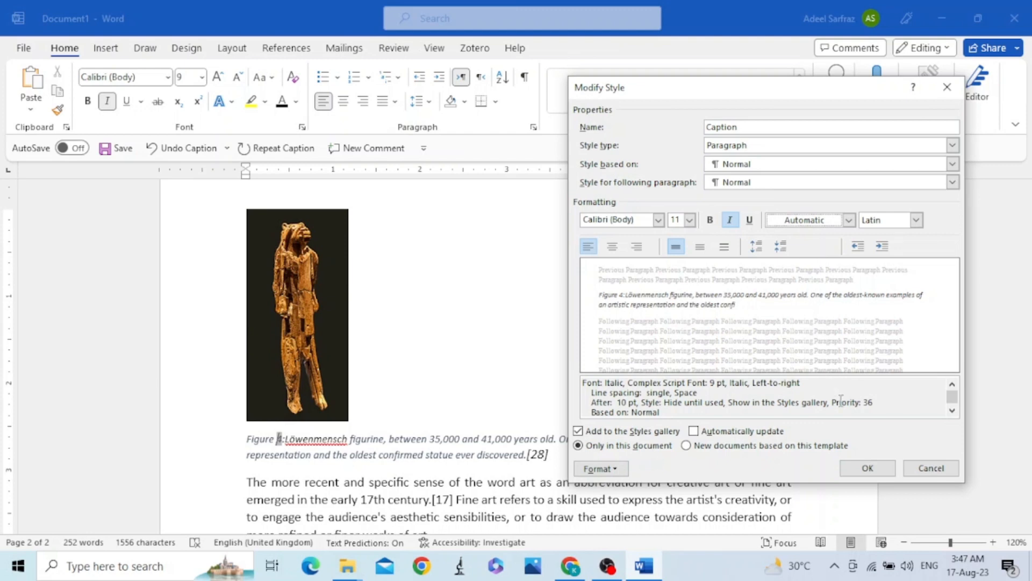
left_click(852, 468)
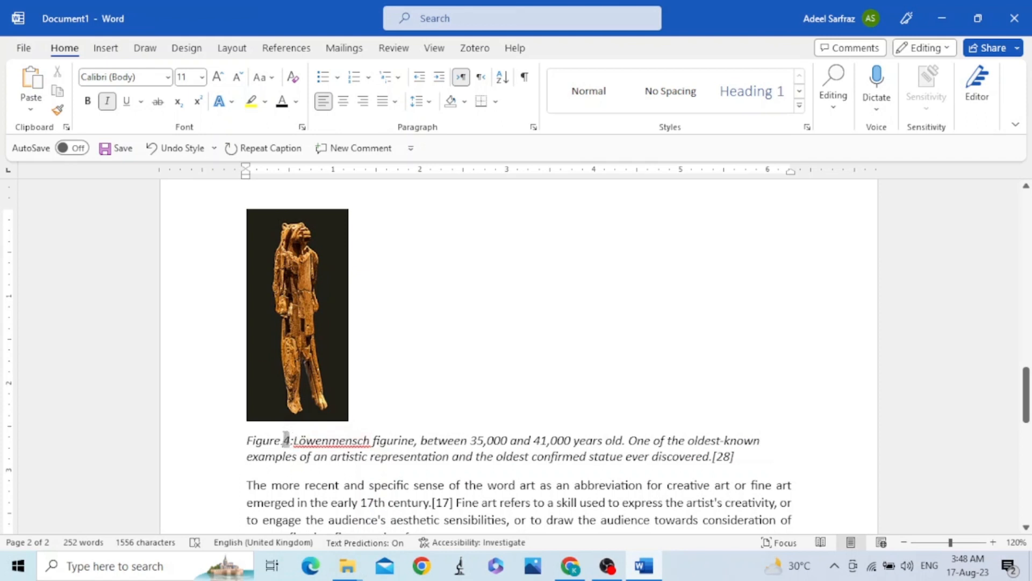
Modify the Caption style again to remove its italic formatting.
left_click(800, 105)
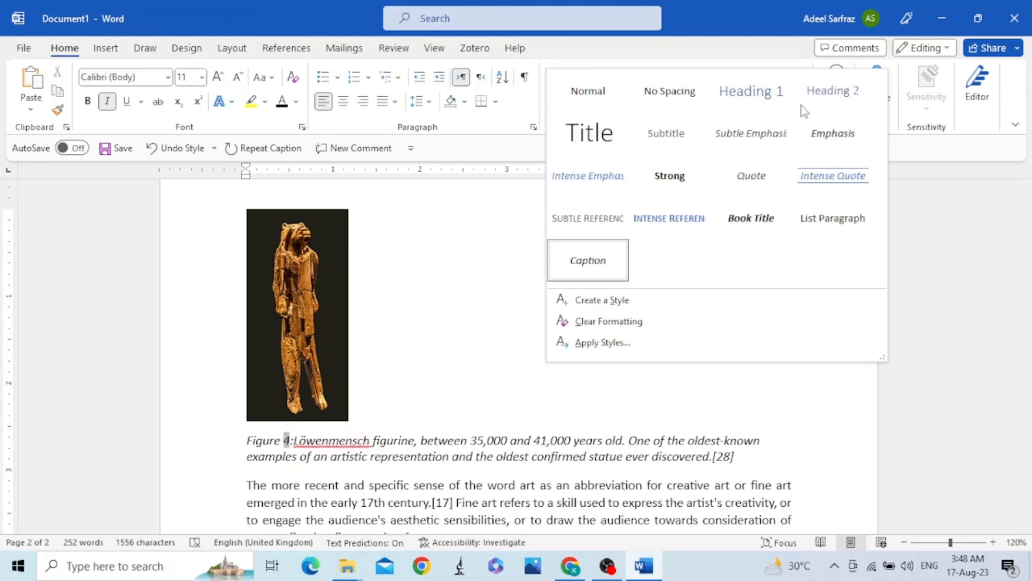
right_click(589, 256)
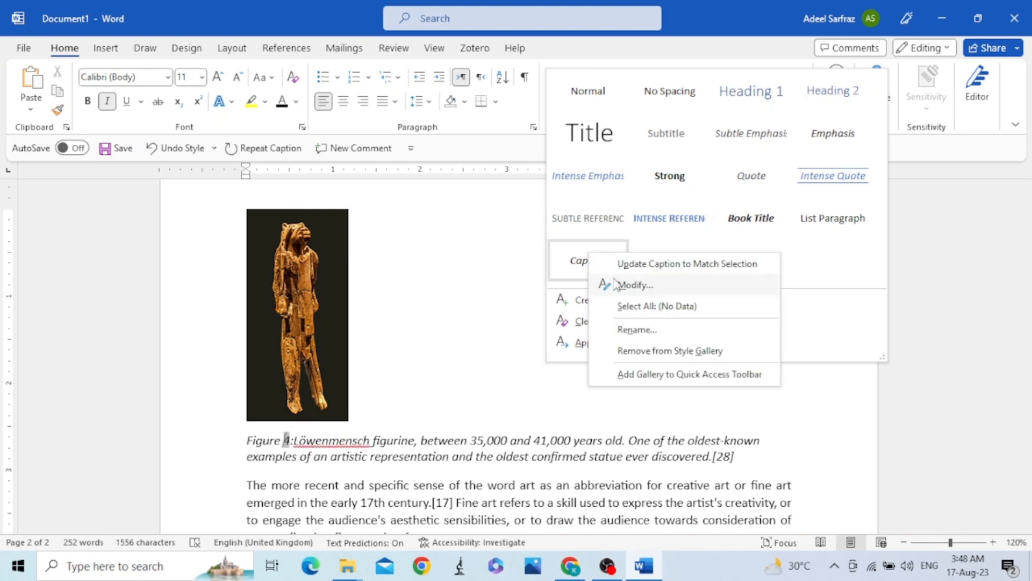
left_click(633, 285)
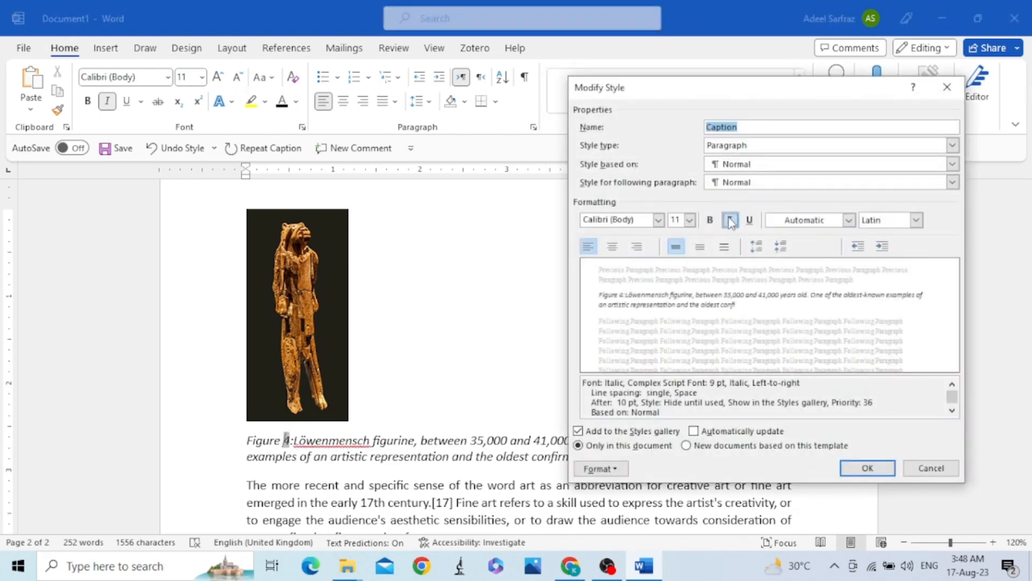
left_click(730, 220)
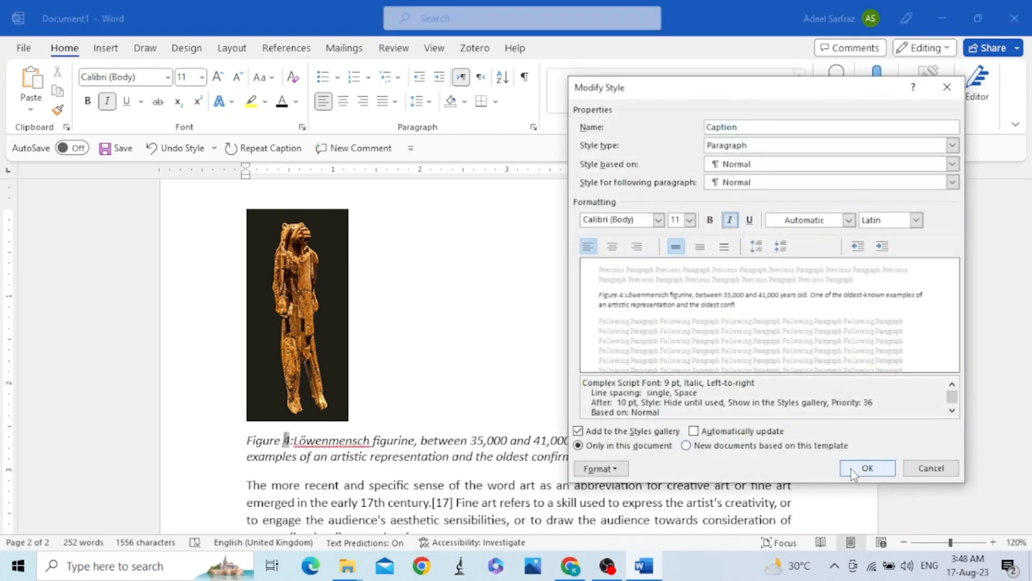
left_click(867, 468)
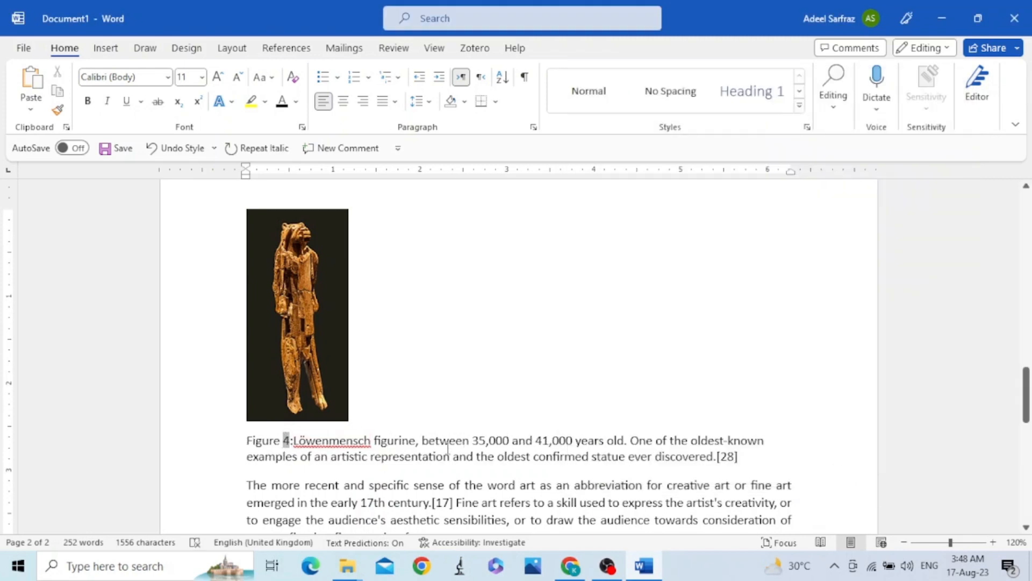
Insert a page break directly before the title "How to make a list of figures.".
scroll(526, 370, "up", 2)
scroll(526, 370, "down", 1)
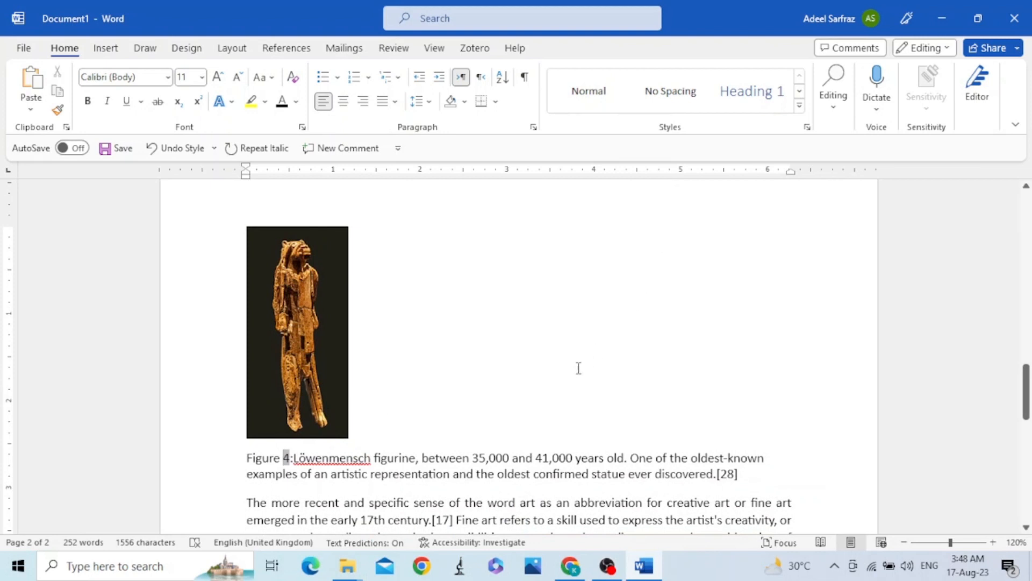
scroll(406, 425, "up", 10)
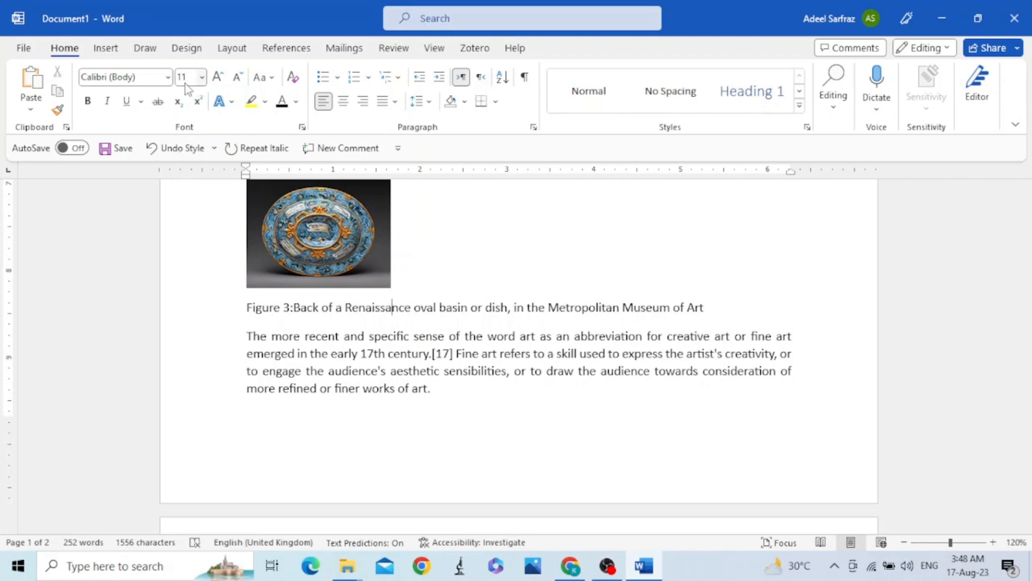
scroll(428, 333, "up", 5)
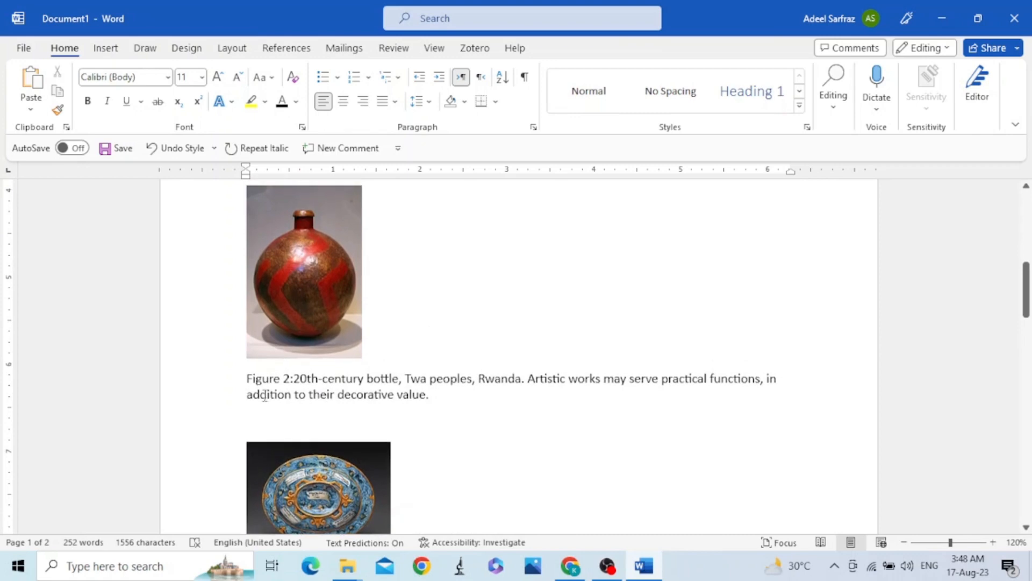
scroll(263, 395, "up", 5)
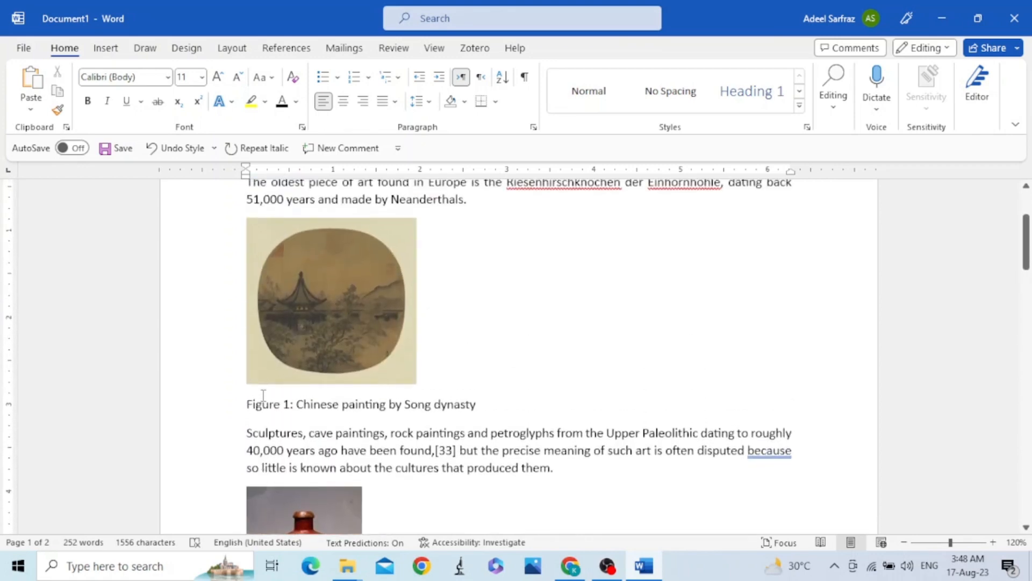
scroll(263, 395, "up", 3)
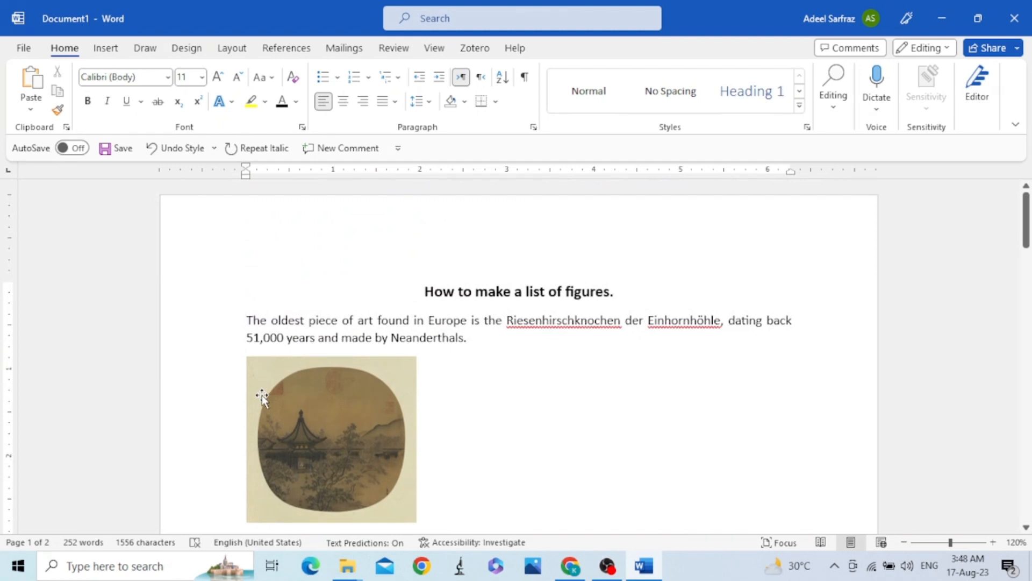
left_click(422, 300)
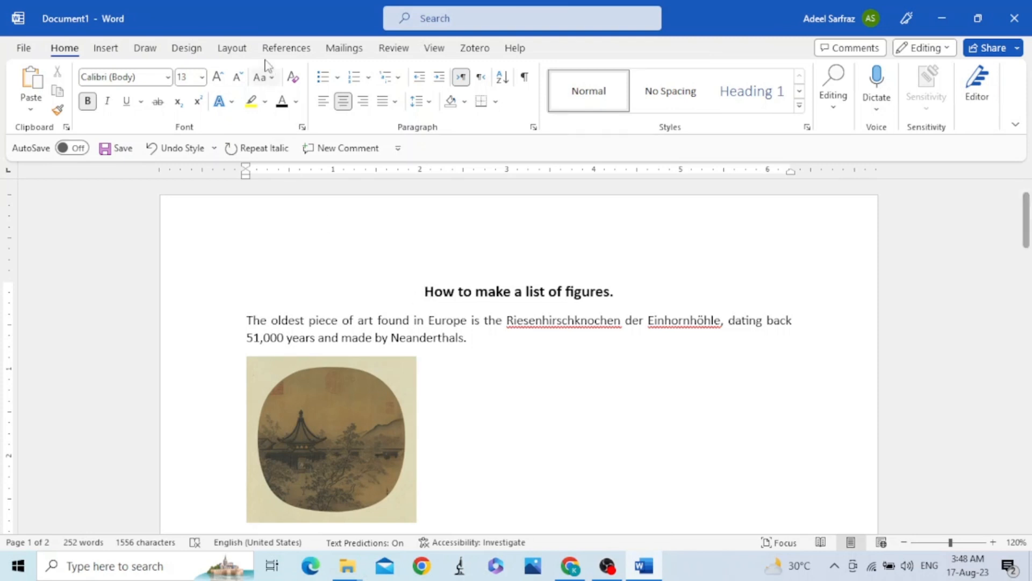
left_click(231, 49)
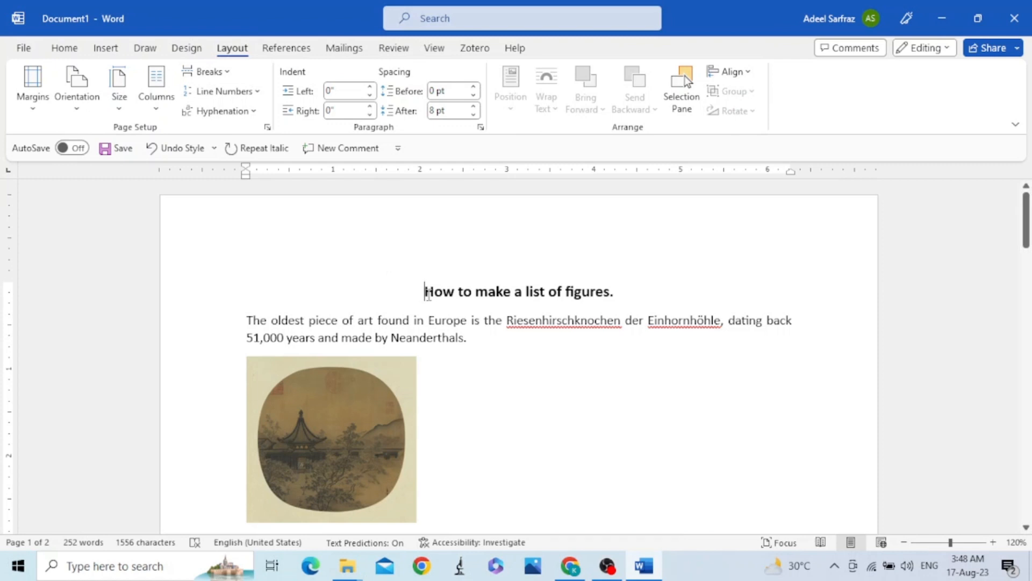
left_click(224, 75)
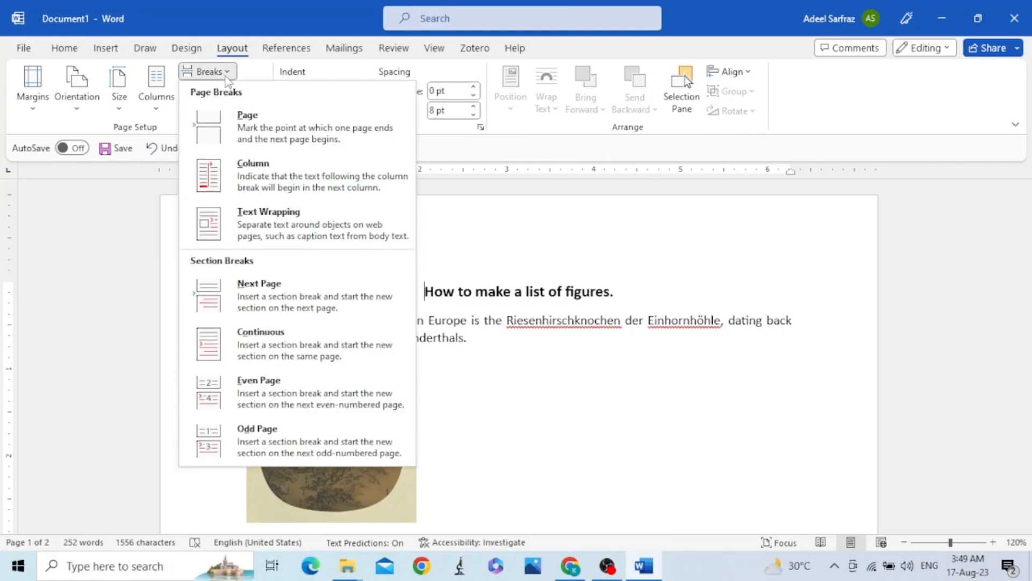
left_click(320, 141)
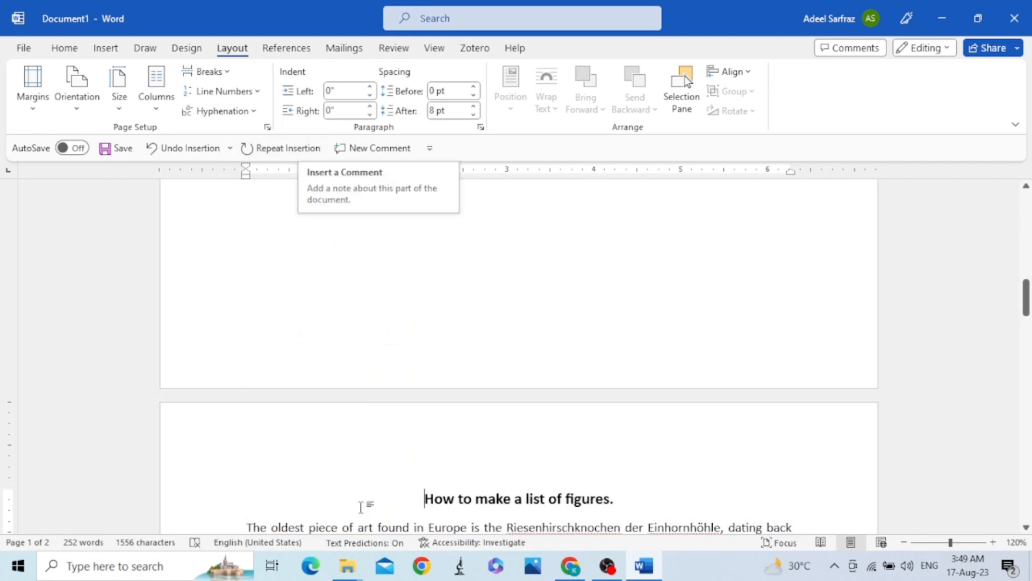
Insert a table of figures on the new blank first page, using the Figure caption label and right-aligned page numbers.
scroll(400, 387, "up", 11)
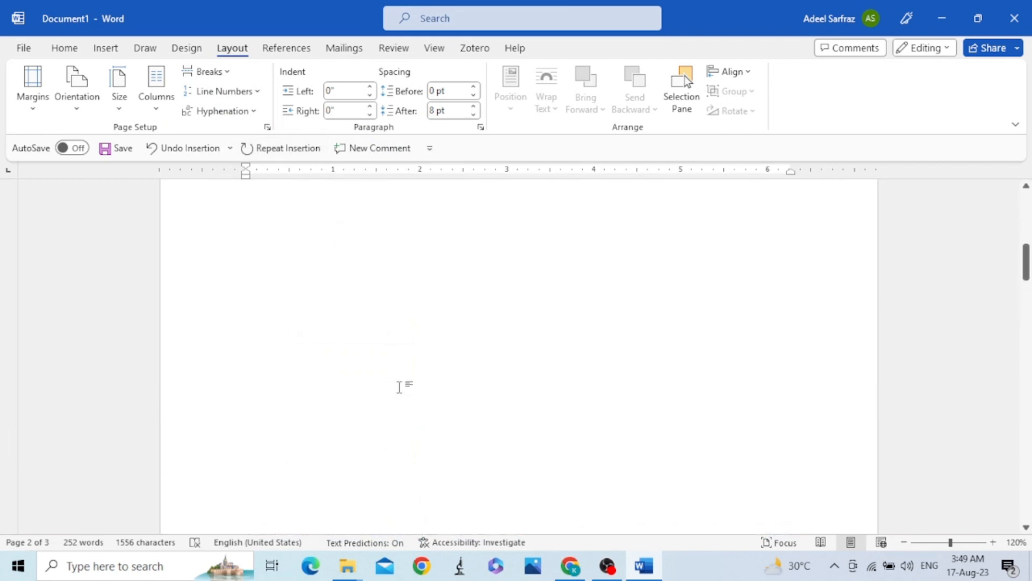
scroll(399, 387, "down", 8)
scroll(401, 387, "down", 5)
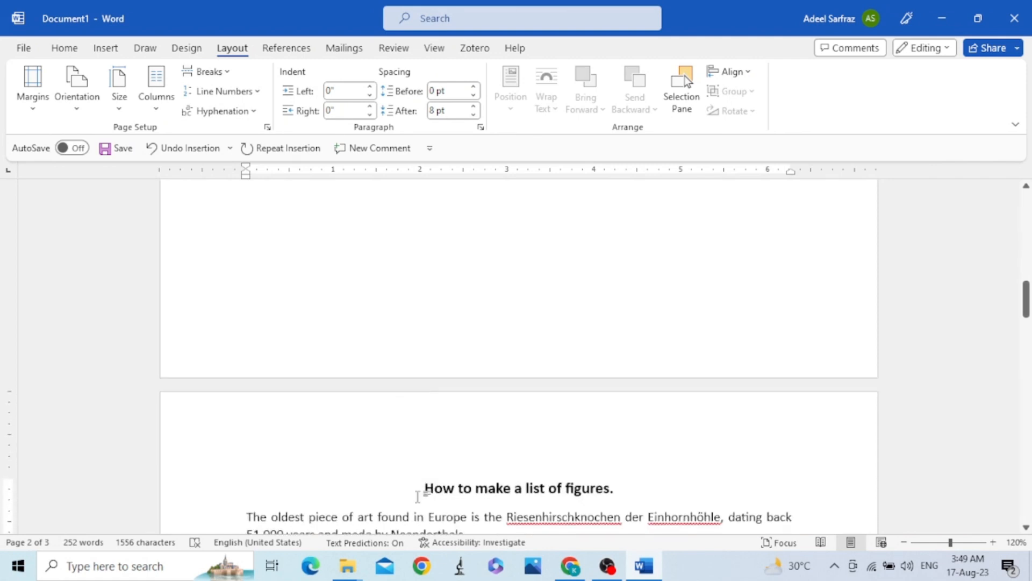
scroll(418, 492, "up", 5)
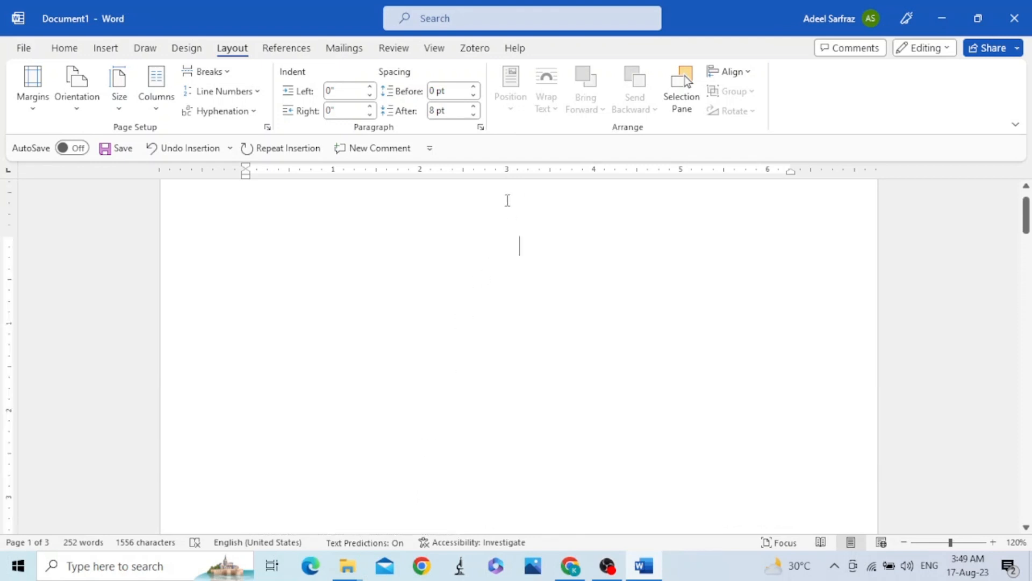
scroll(507, 201, "up", 1)
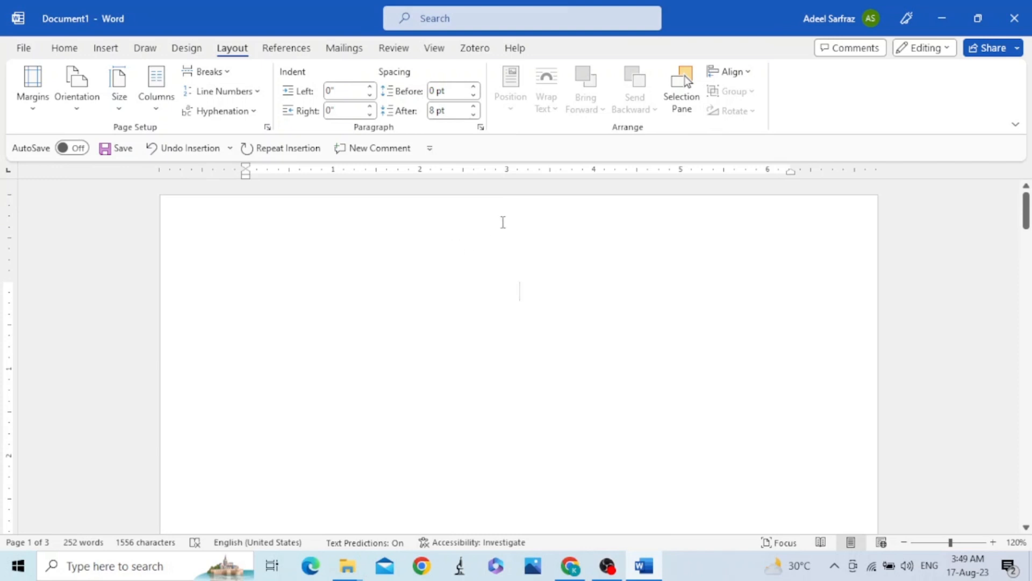
double_click(504, 222)
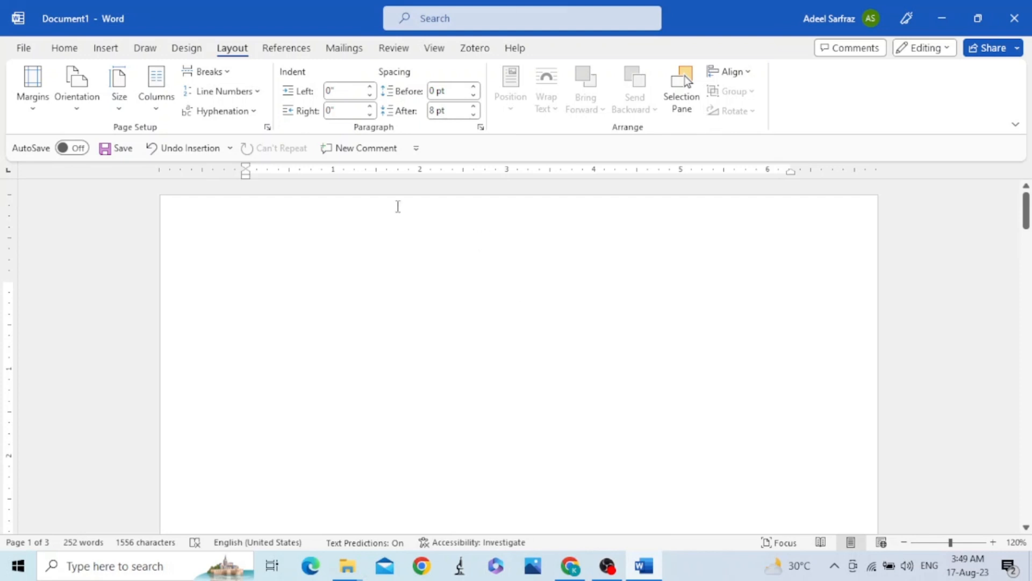
left_click(292, 50)
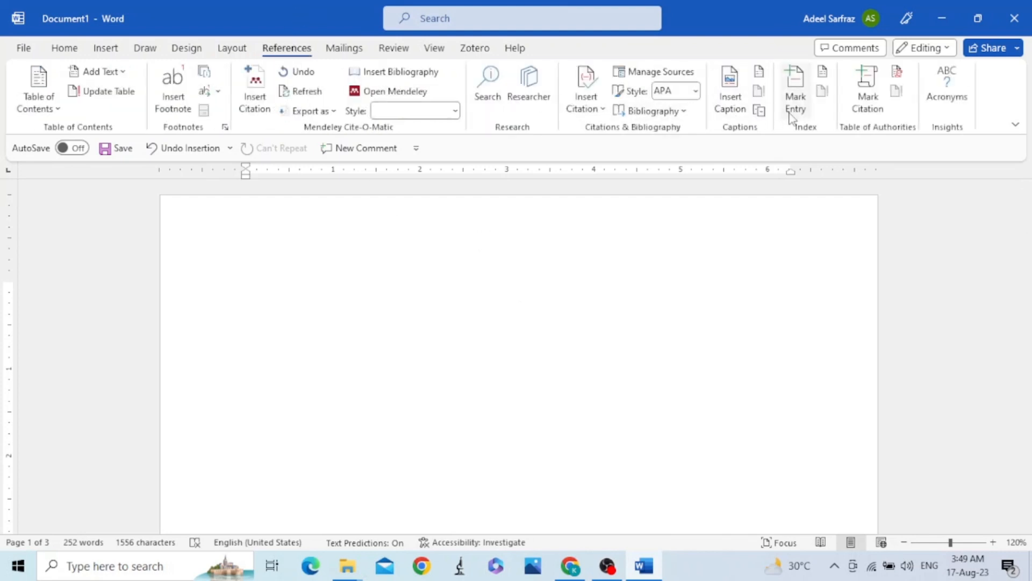
left_click(760, 75)
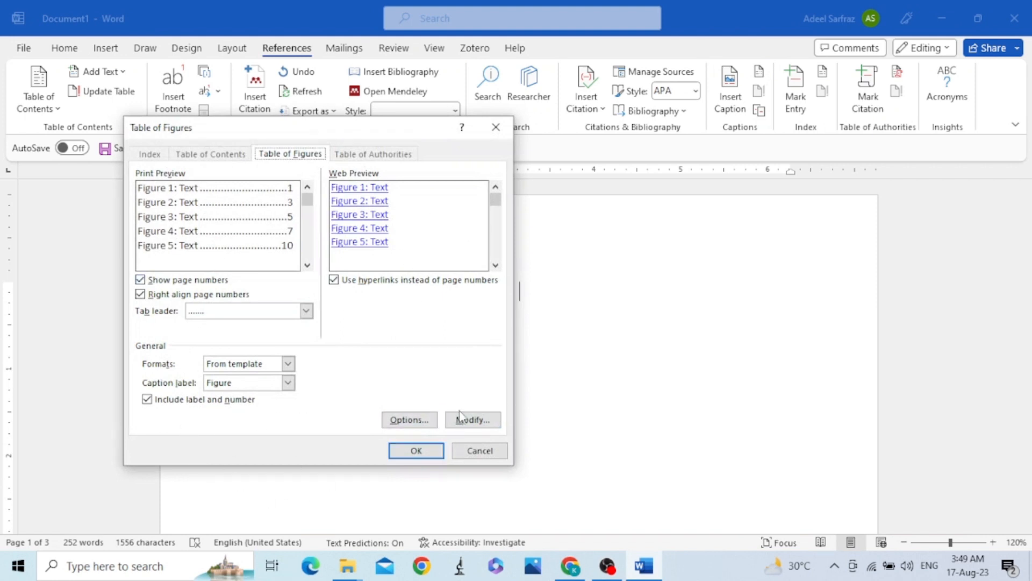
left_click(471, 419)
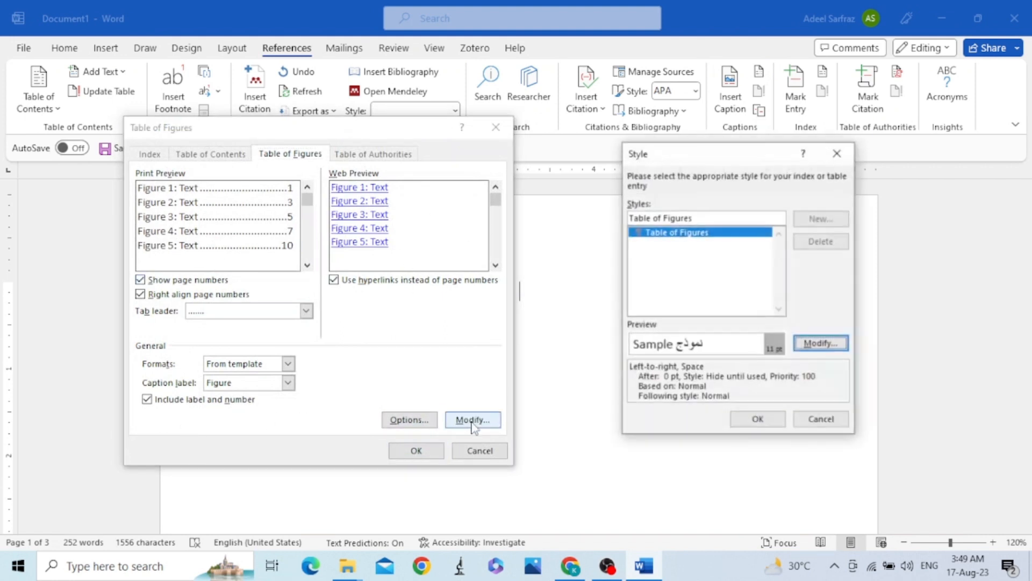
left_click(819, 344)
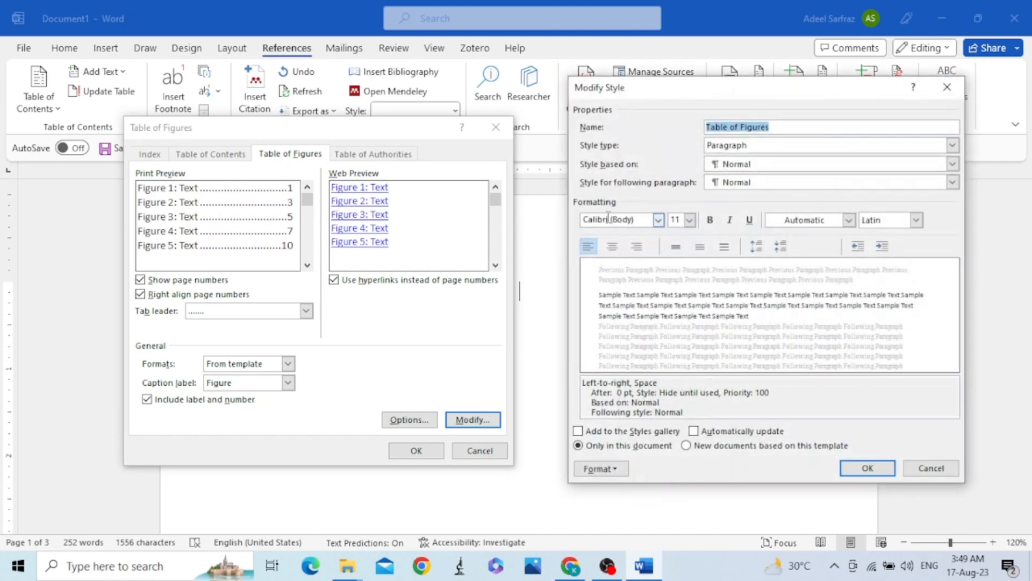
left_click(930, 468)
left_click(768, 425)
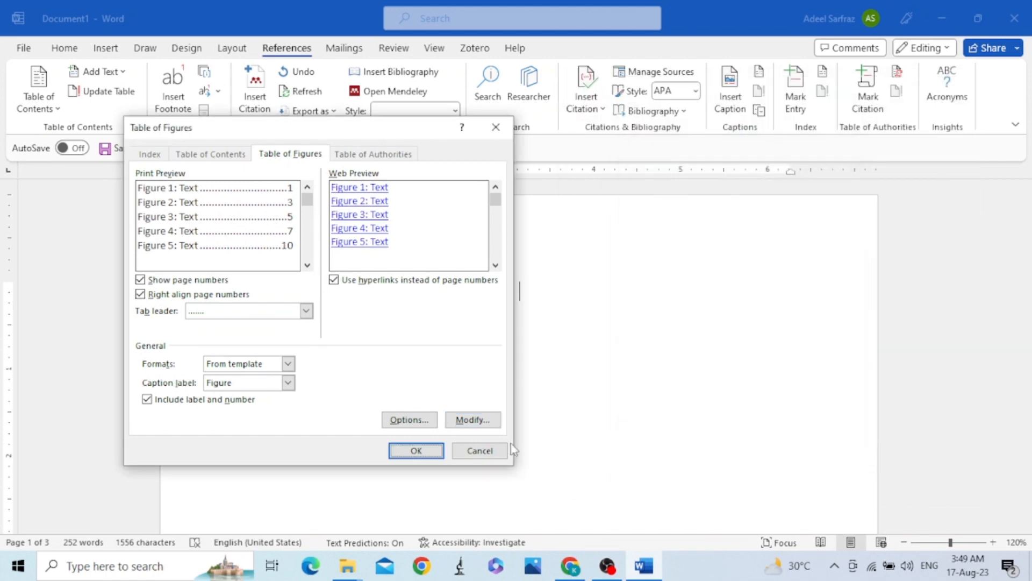
left_click(417, 451)
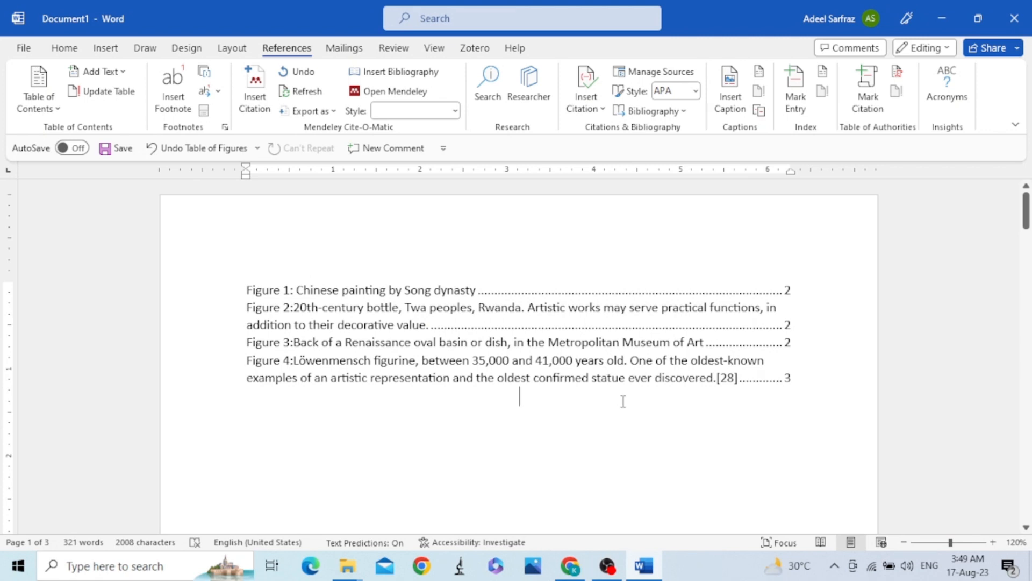
Paste the copied Napoleon painting with its description before the "Sculptures, cave paintings" paragraph below Figure 1.
scroll(623, 402, "down", 6)
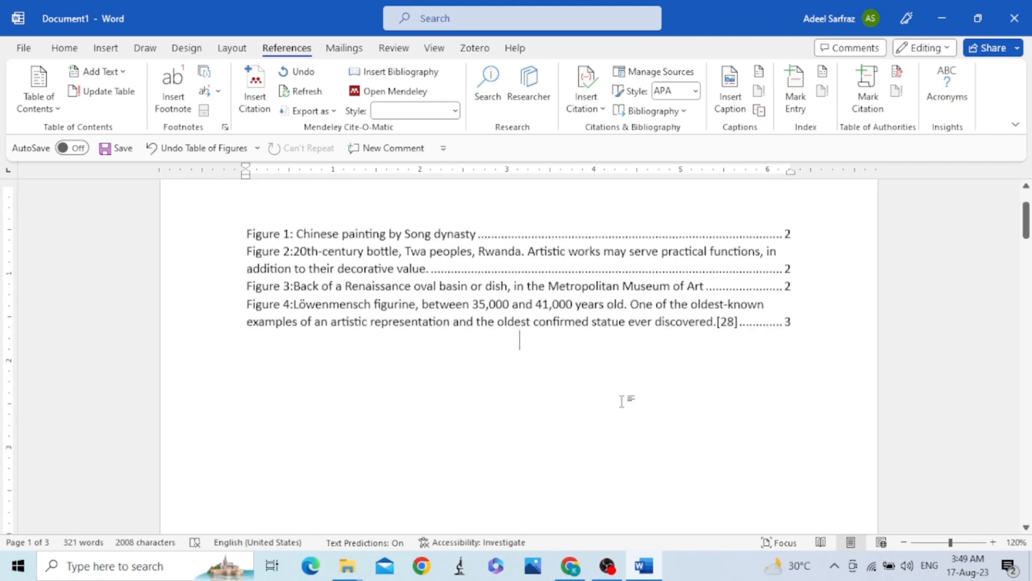
scroll(622, 401, "down", 10)
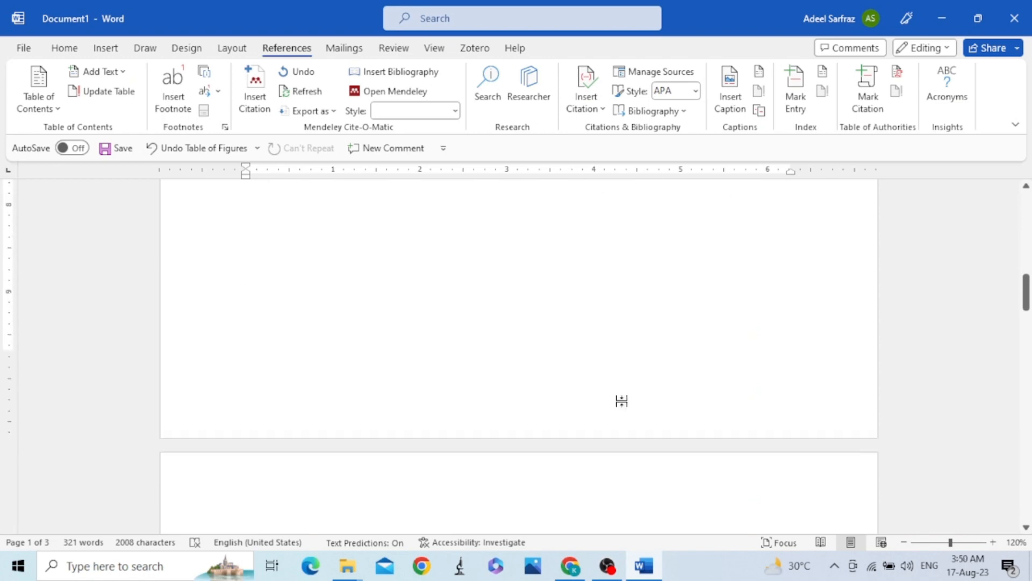
scroll(622, 402, "down", 3)
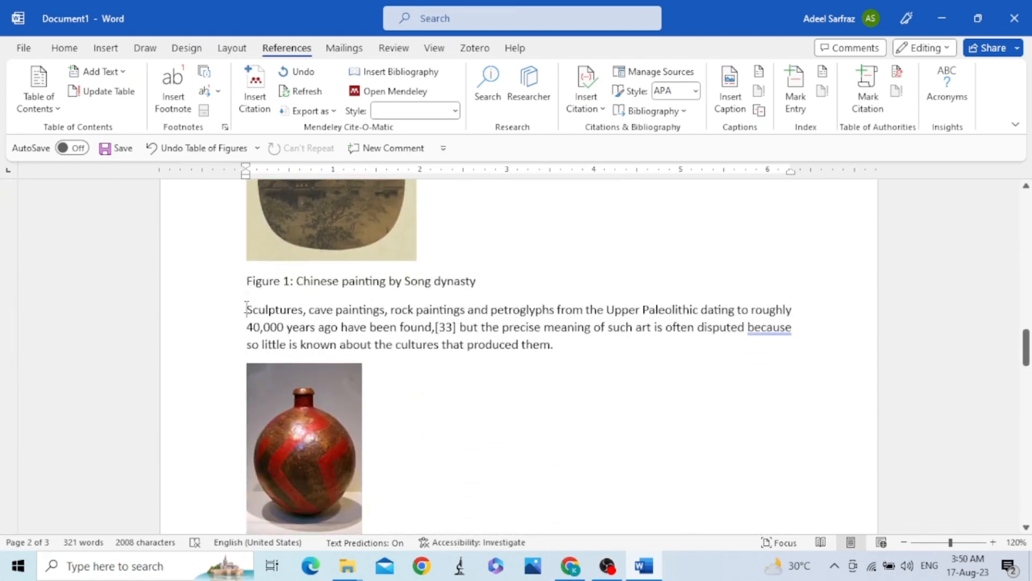
left_click(246, 309)
type("Napoleon I on his Imperial Throne by Ingres (French, 1806), oil on canvas")
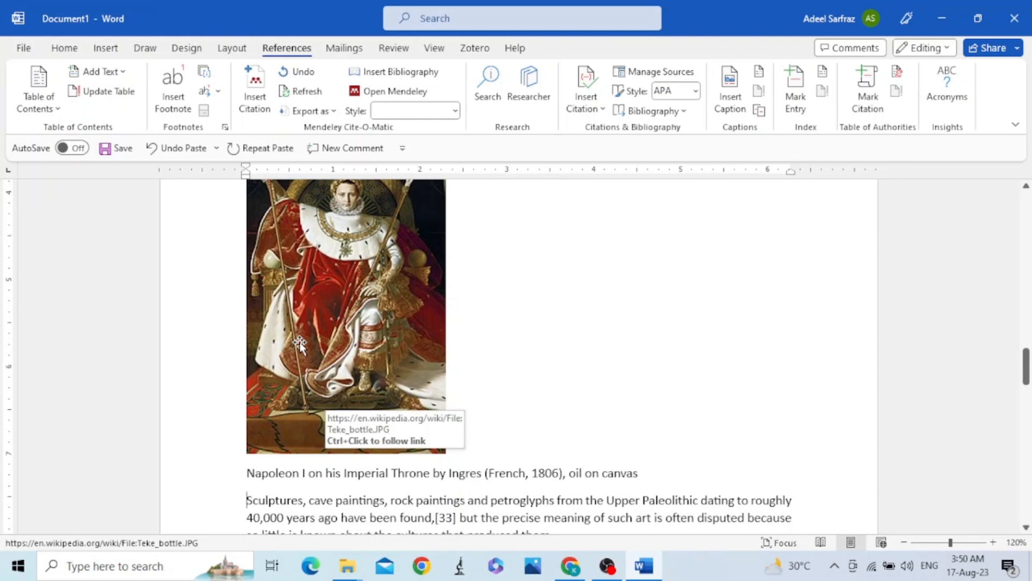
Insert the caption label "Figure 2: " before the "Napoleon I on his Imperial Throne" description.
left_click(246, 473)
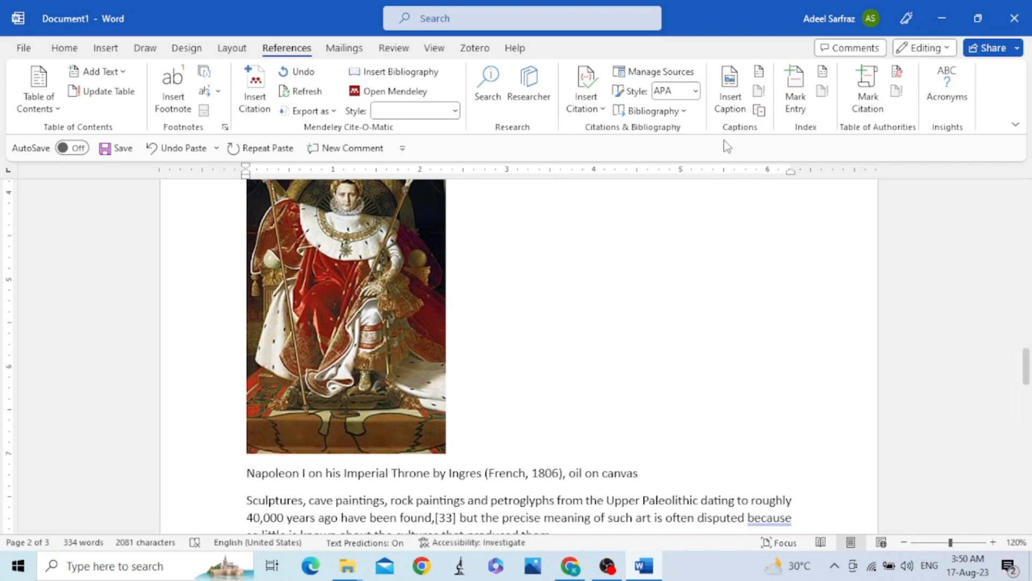
left_click(728, 101)
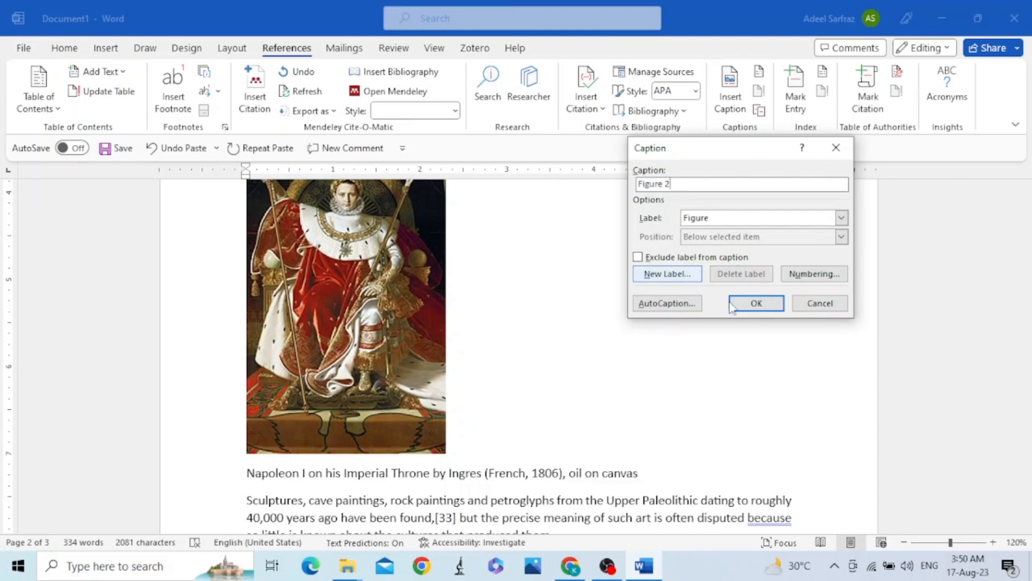
left_click(751, 311)
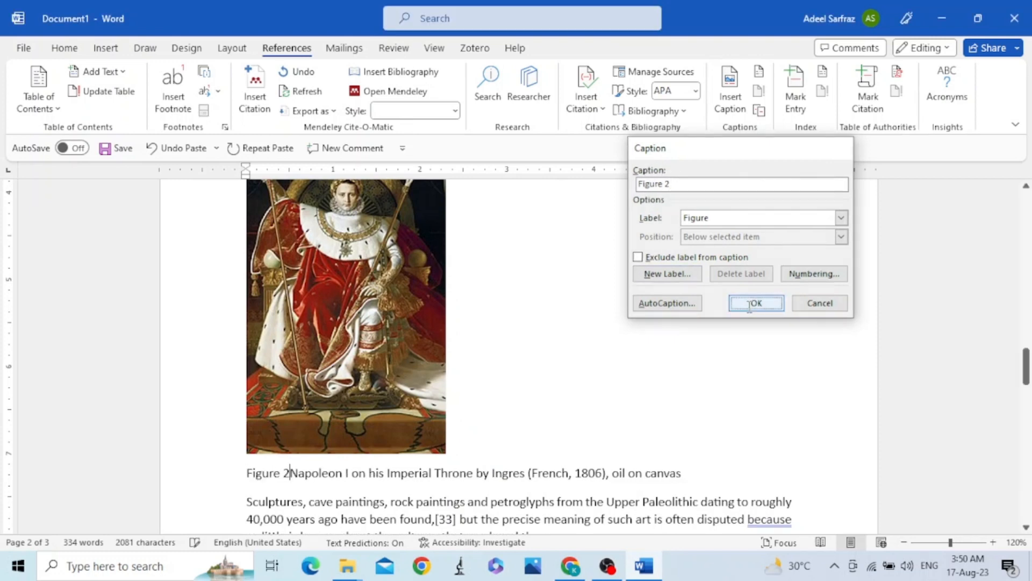
type(":")
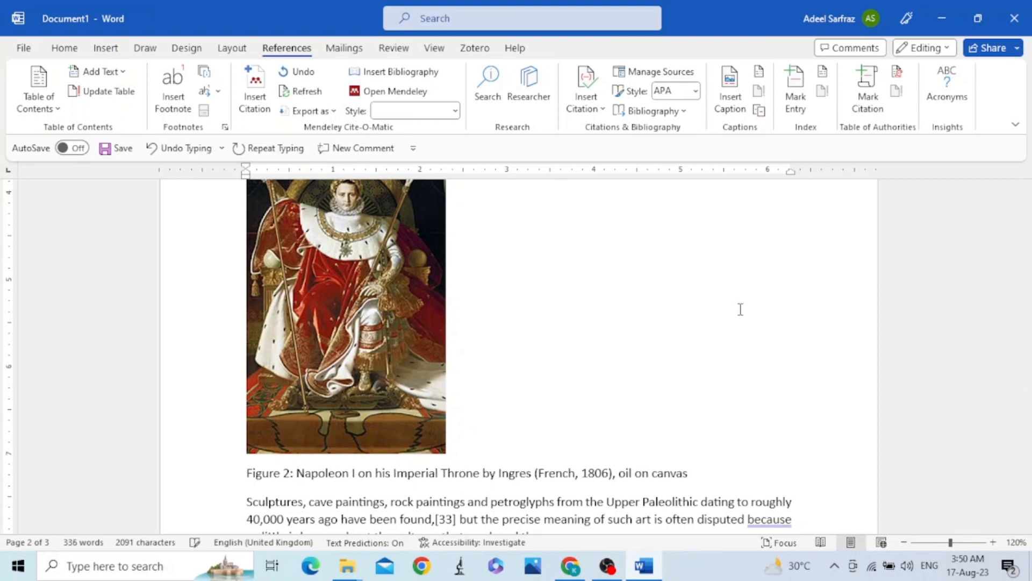
Check the figure numbers of the captions following the Napoleon painting and the entries in the list of figures.
scroll(553, 309, "down", 3)
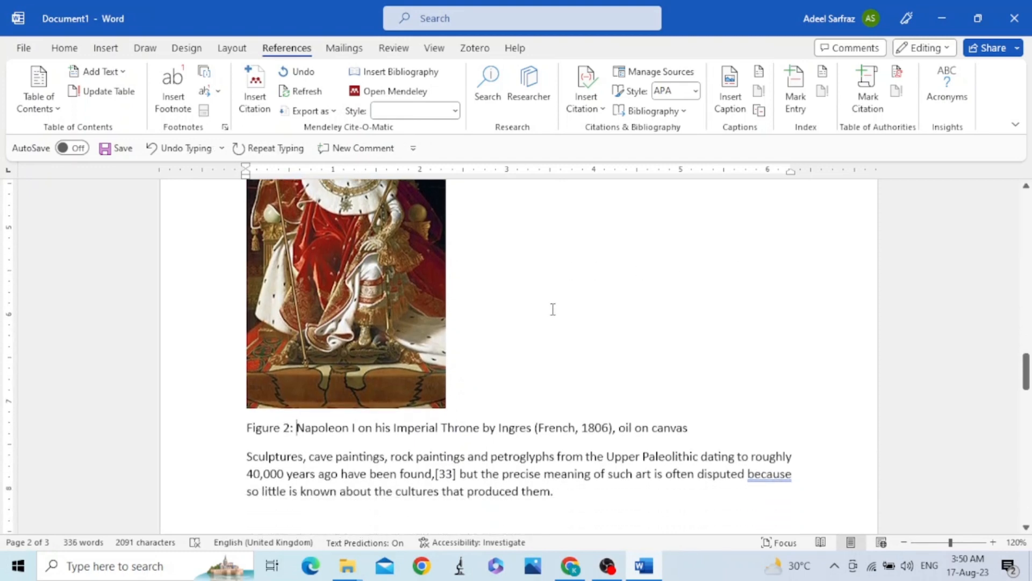
scroll(552, 309, "down", 8)
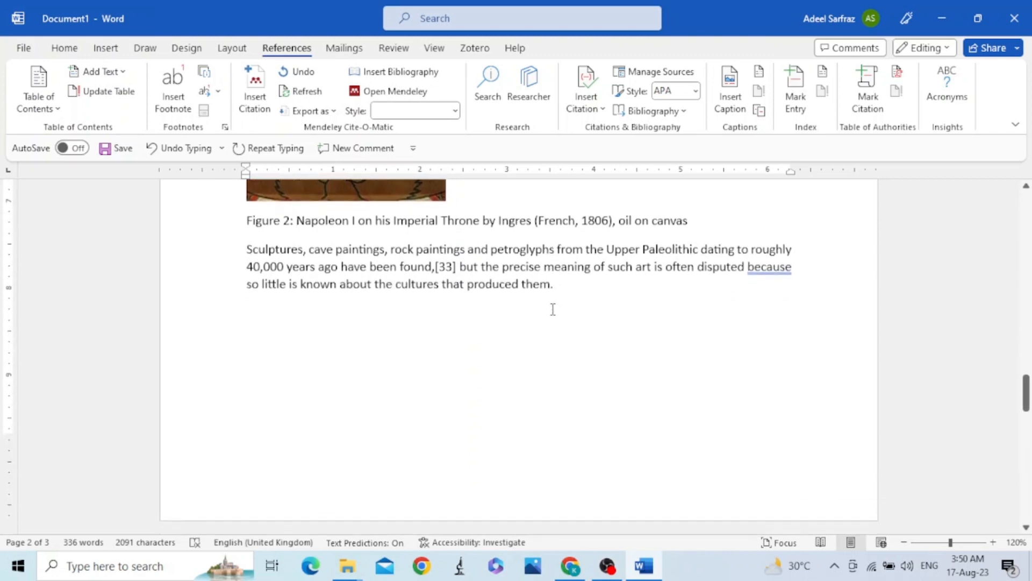
scroll(553, 309, "down", 2)
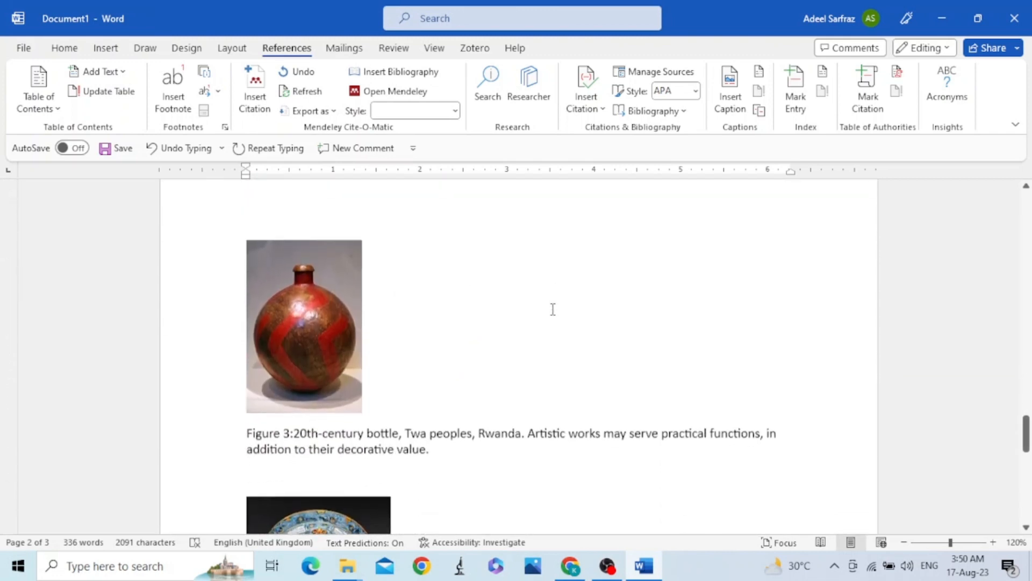
scroll(336, 436, "down", 4)
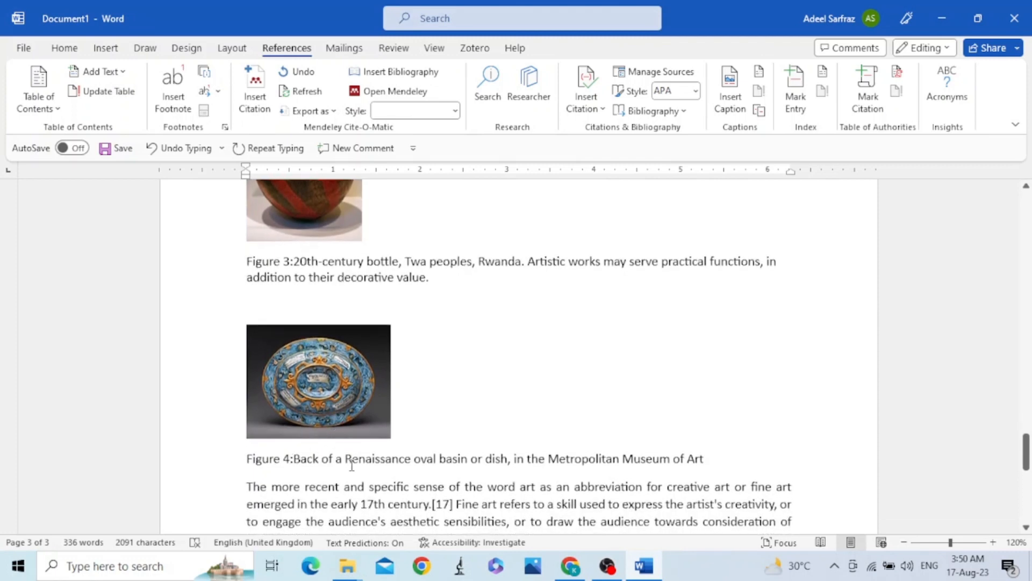
scroll(352, 465, "down", 7)
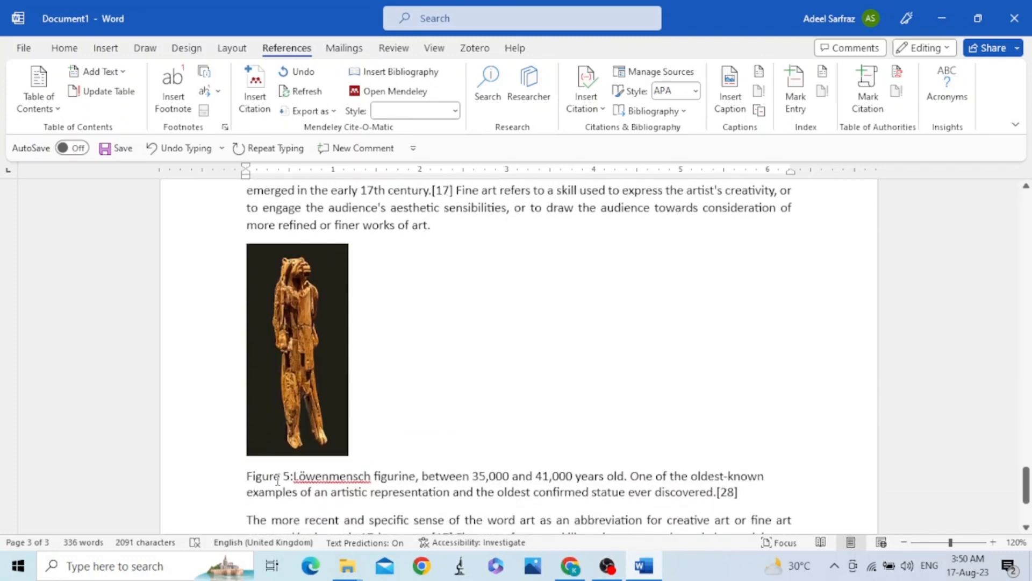
scroll(468, 439, "up", 12)
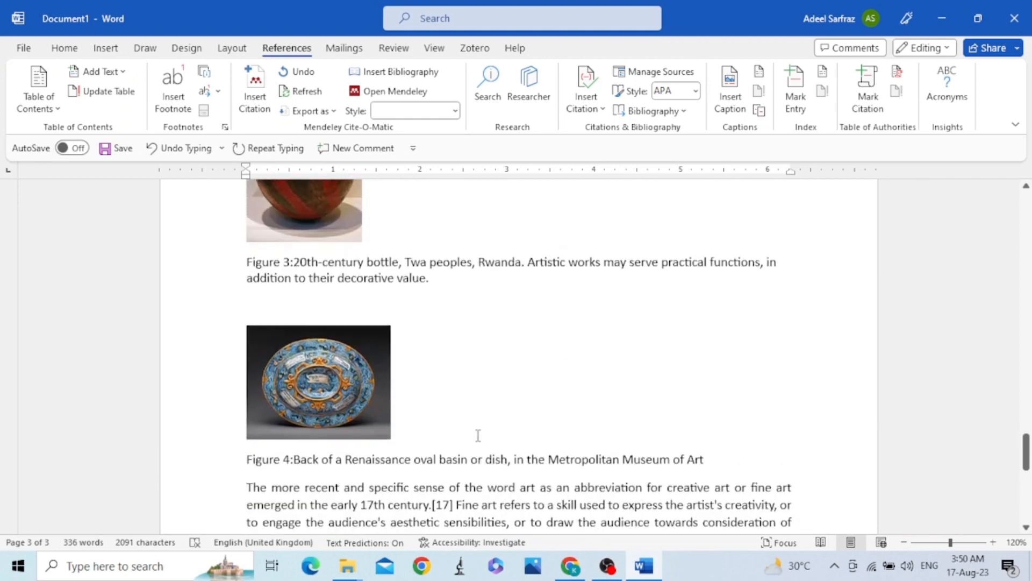
scroll(478, 435, "up", 12)
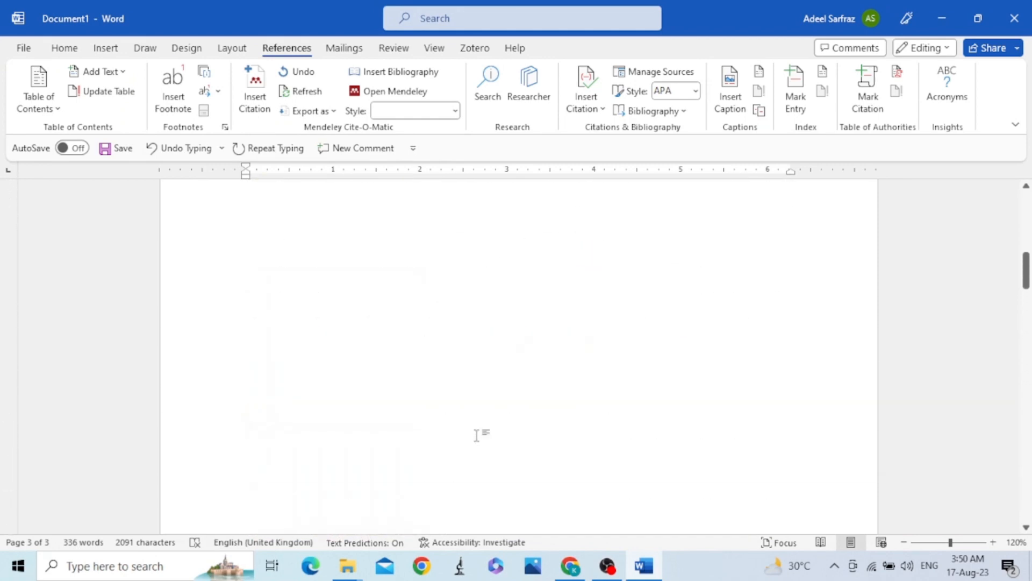
scroll(477, 434, "up", 3)
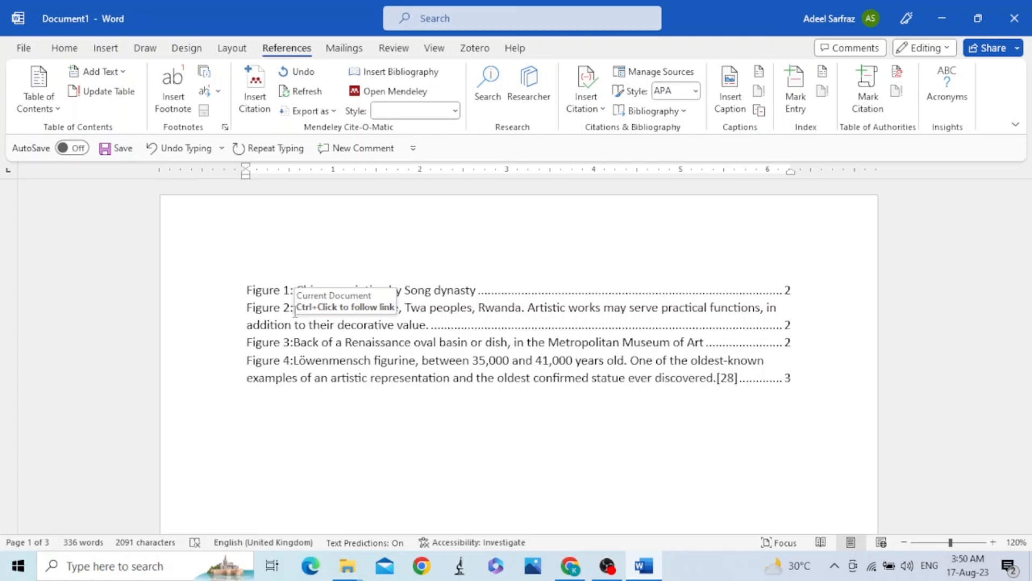
Update the entire table of figures on the first page.
right_click(295, 315)
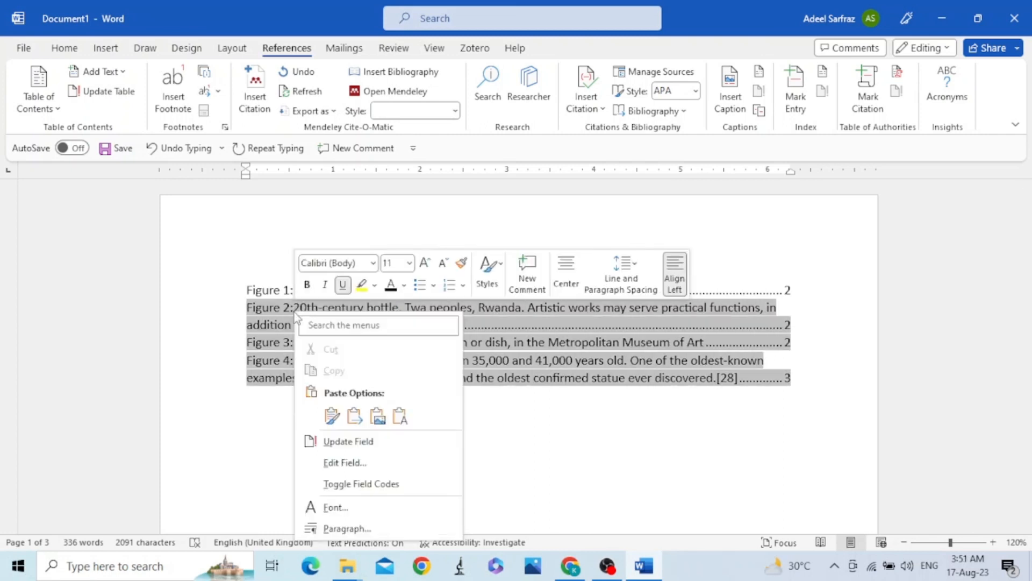
left_click(399, 444)
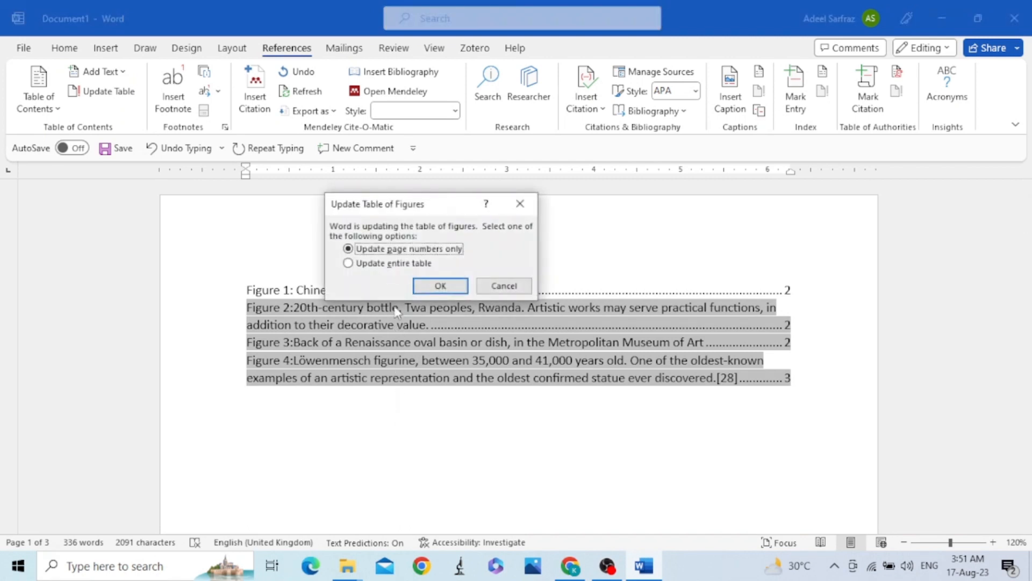
left_click(348, 263)
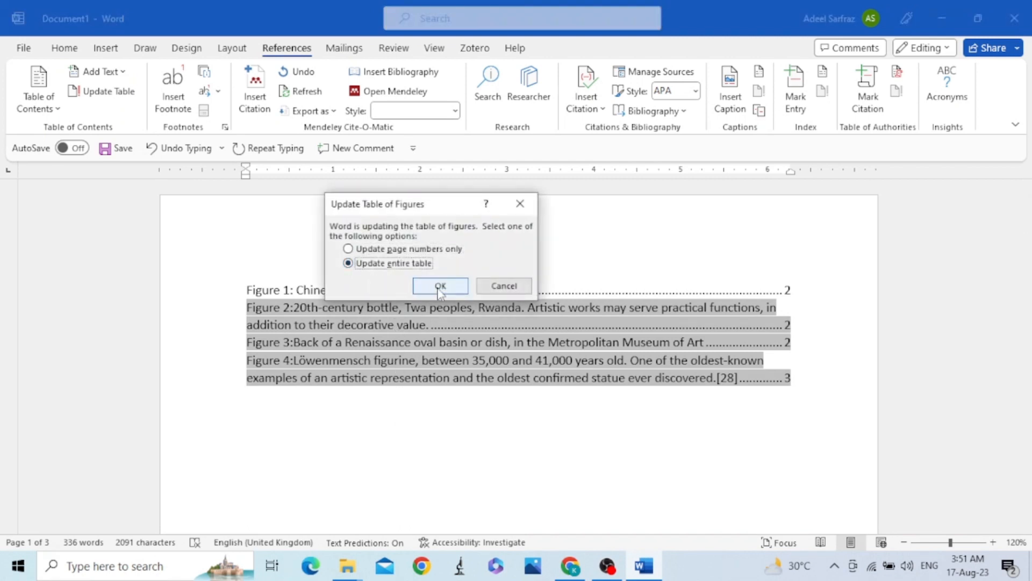
left_click(440, 286)
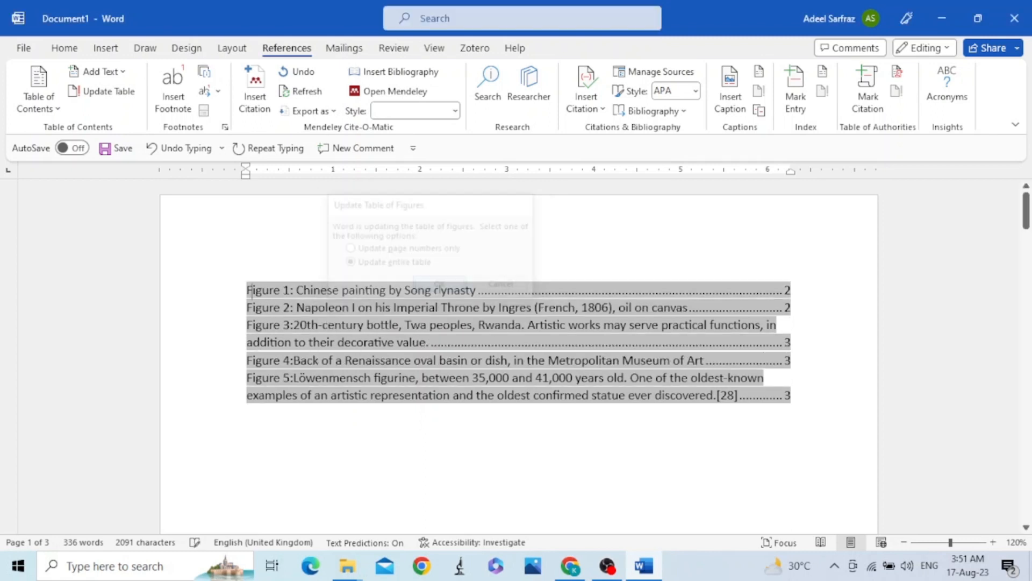